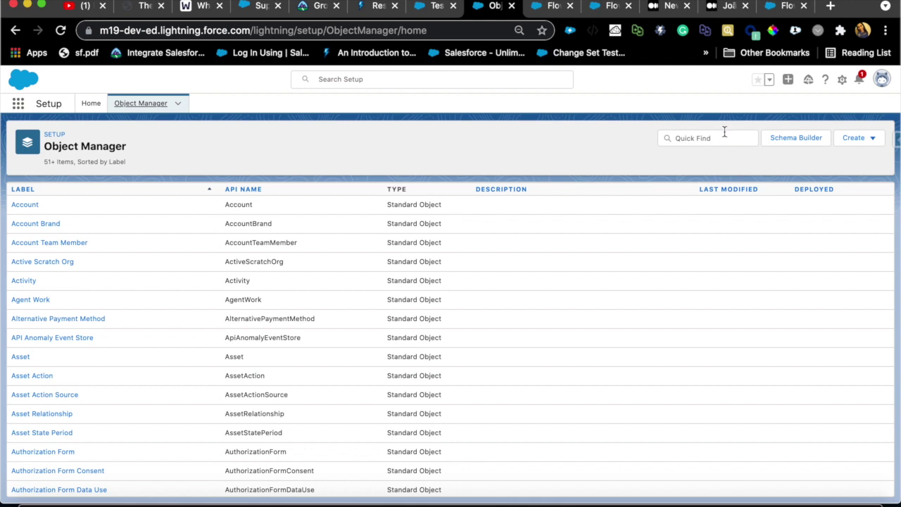
# Find the Task object in the Object Manager and open its restriction rules, dismissing the error dialog
pyautogui.write('task')
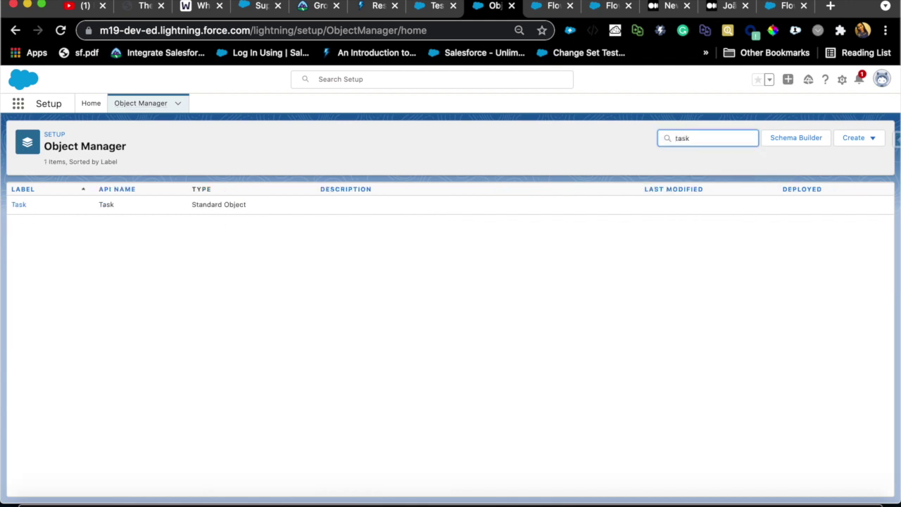
pyautogui.click(18, 205)
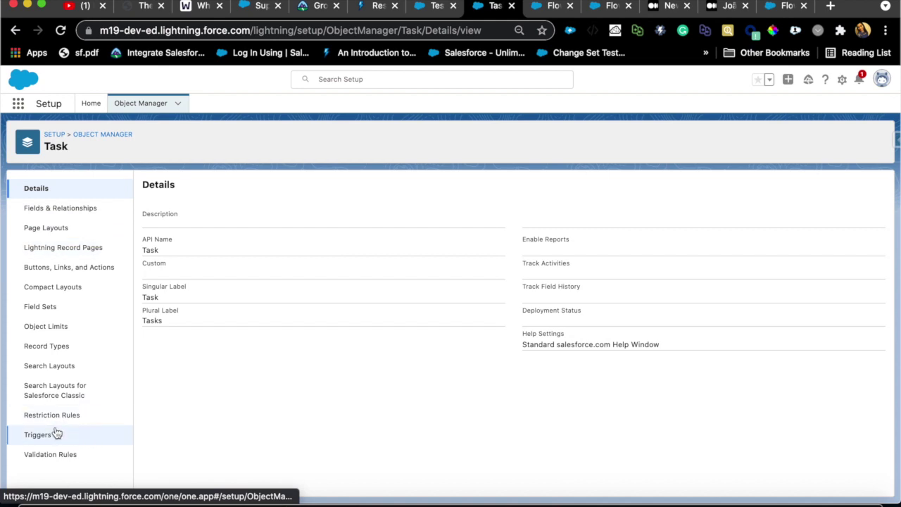
pyautogui.click(59, 423)
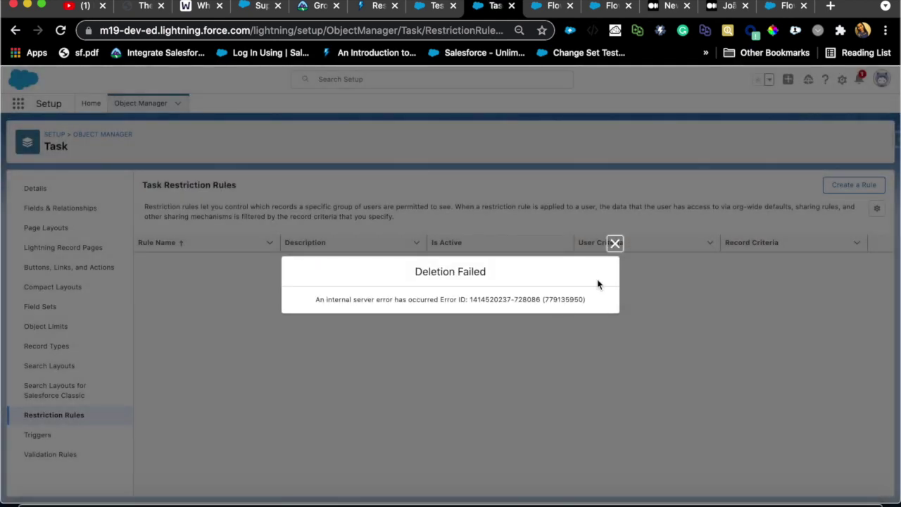
pyautogui.click(615, 246)
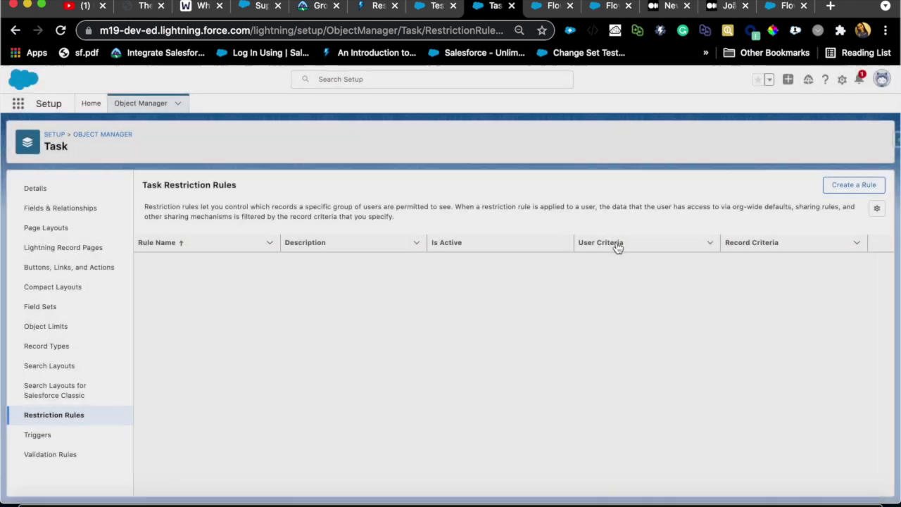
# Start a new Task restriction rule named "Restrict Tasks" with full name Restrict_Tasks, and mark it active
pyautogui.click(866, 185)
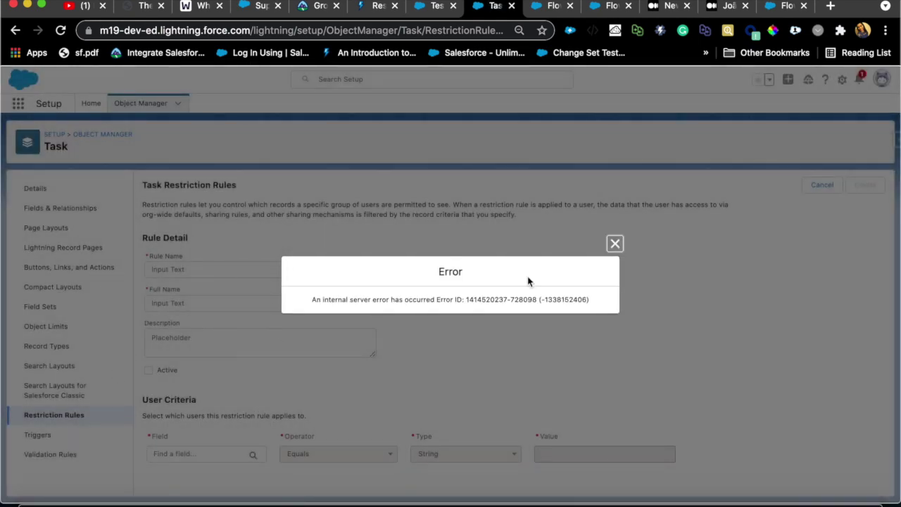
pyautogui.click(616, 246)
pyautogui.click(261, 272)
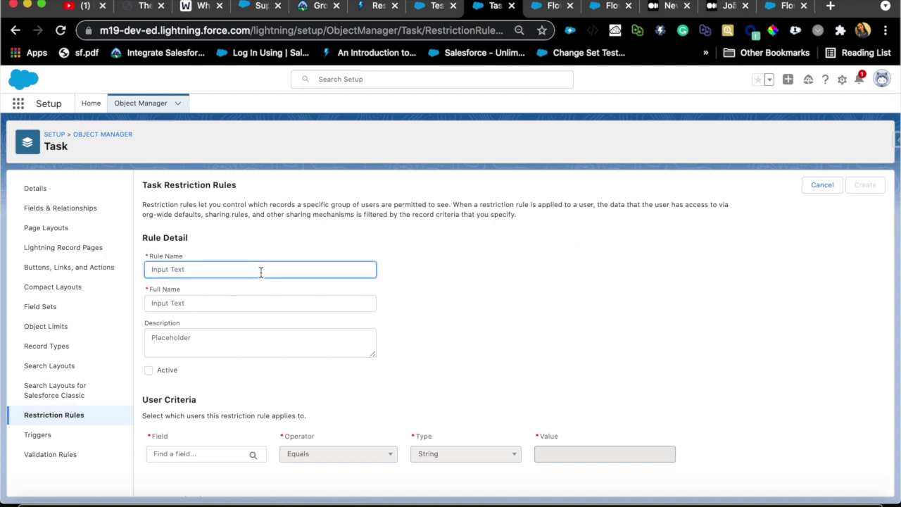
pyautogui.write('Restrict Tasks')
pyautogui.click(190, 303)
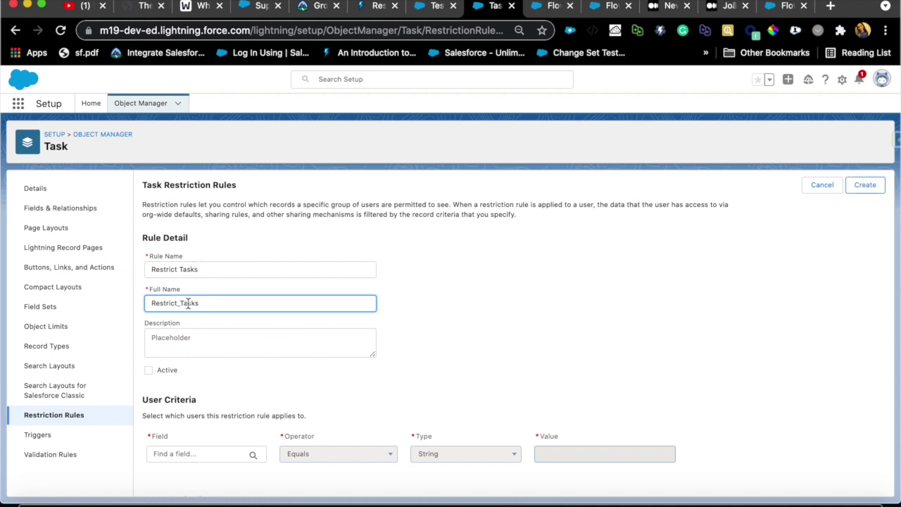
pyautogui.scroll(-2, 162, 368)
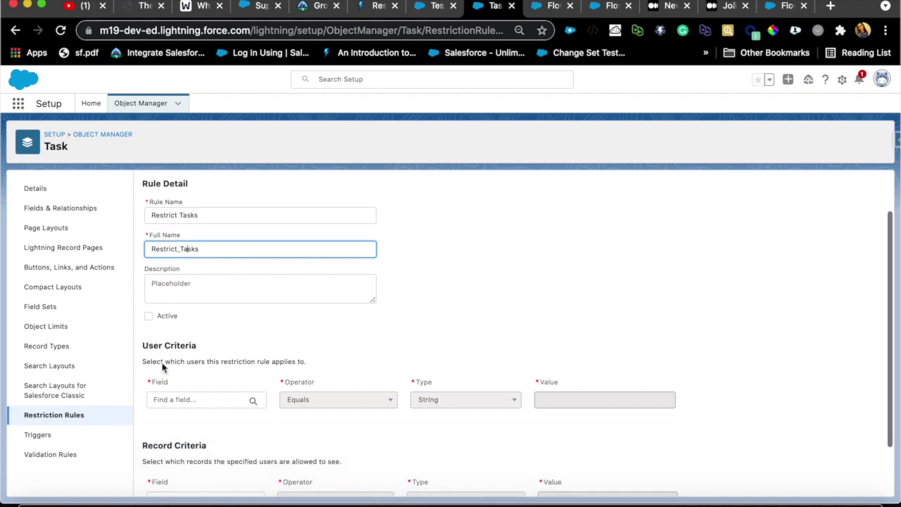
pyautogui.click(149, 318)
# Set the rule's user criteria to the User Active field (IsActive) equal to the Boolean value True
pyautogui.scroll(-2, 166, 370)
pyautogui.click(188, 358)
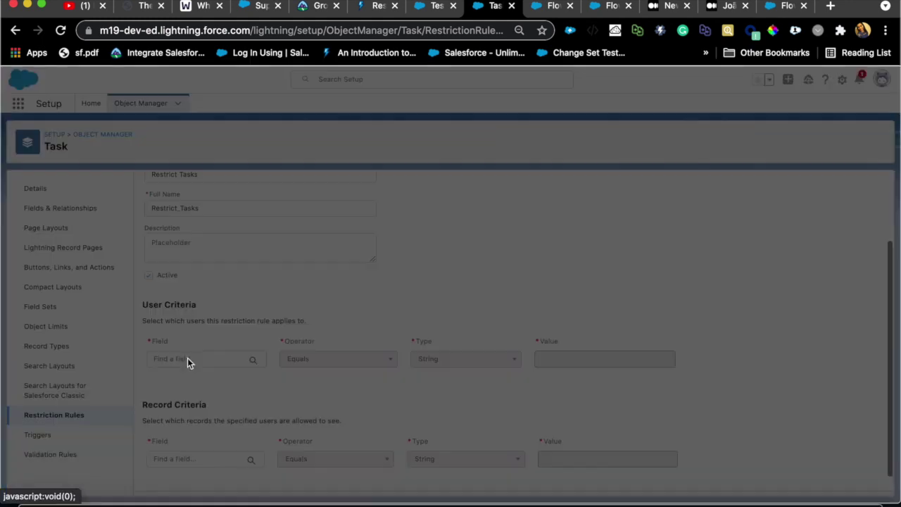
pyautogui.click(366, 240)
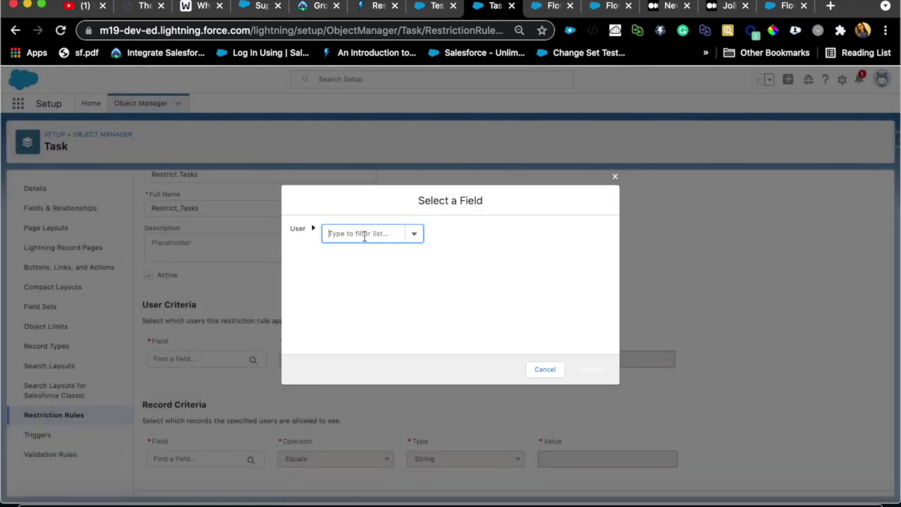
pyautogui.write('act')
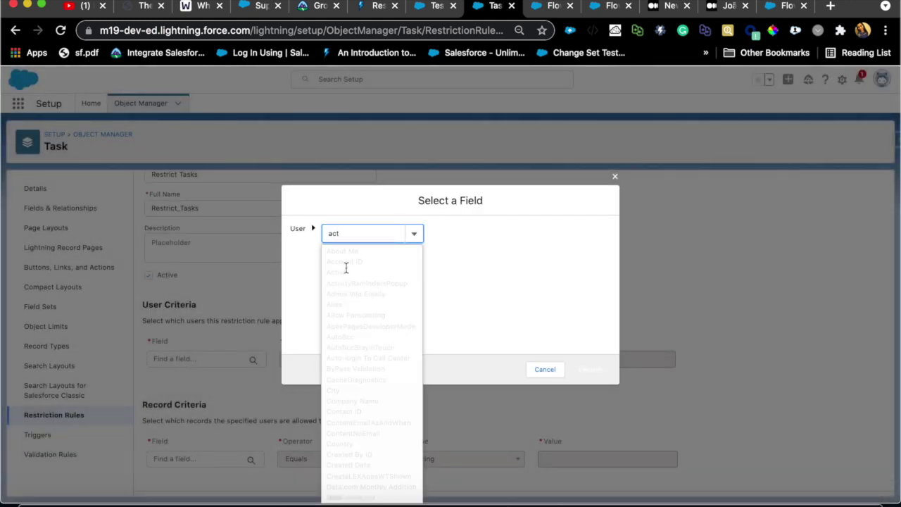
pyautogui.click(338, 253)
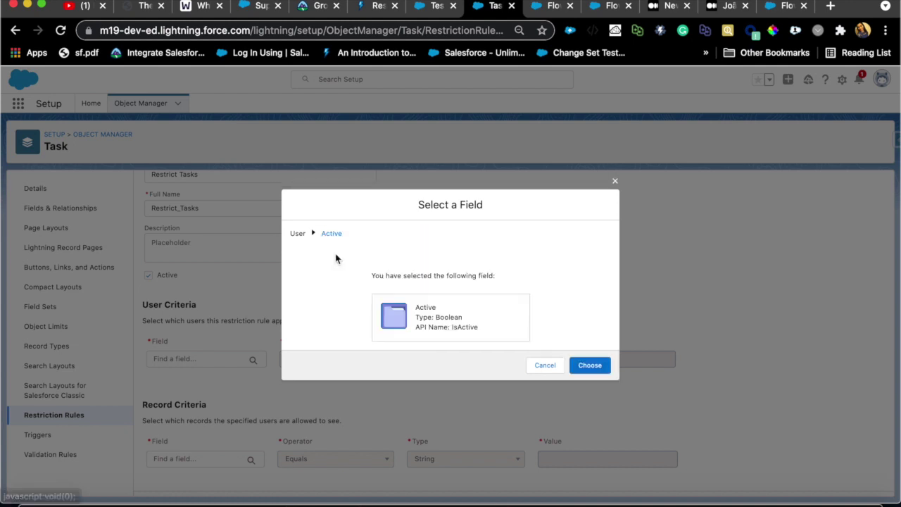
pyautogui.click(589, 365)
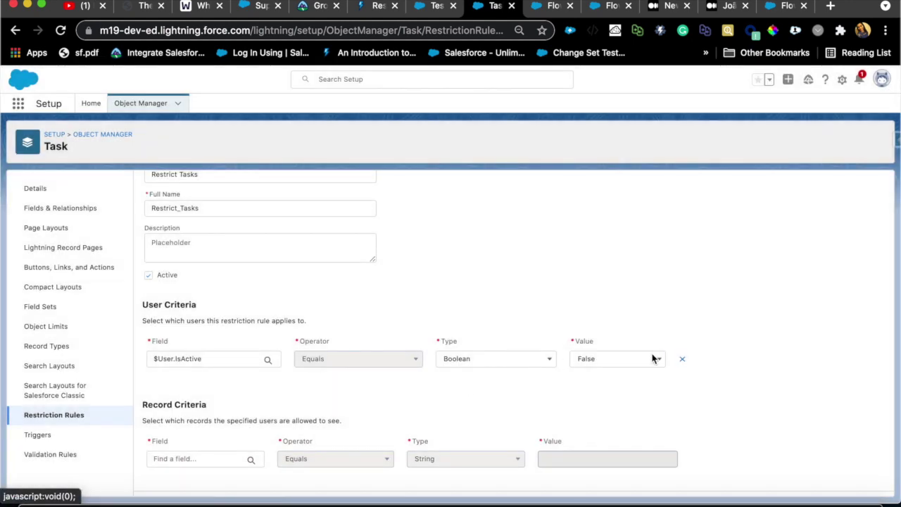
pyautogui.click(653, 359)
pyautogui.click(634, 337)
pyautogui.click(636, 358)
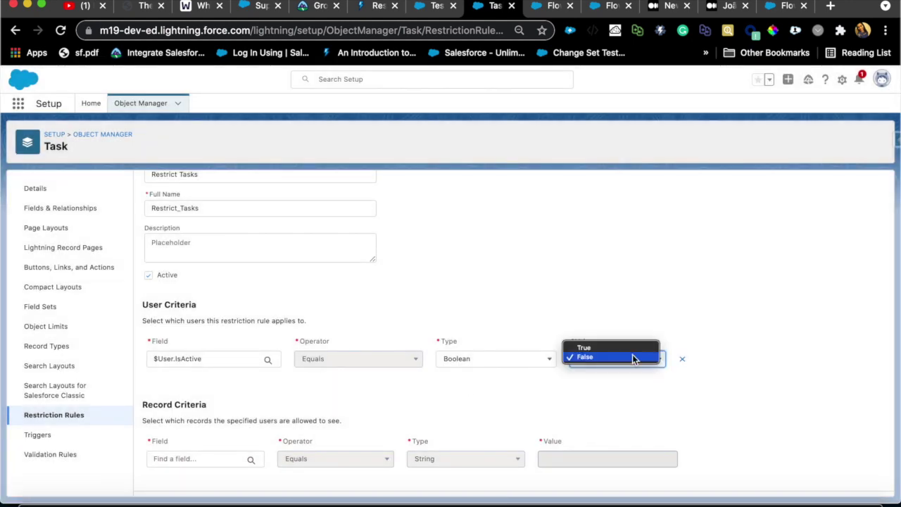
pyautogui.click(613, 347)
pyautogui.scroll(-1, 563, 374)
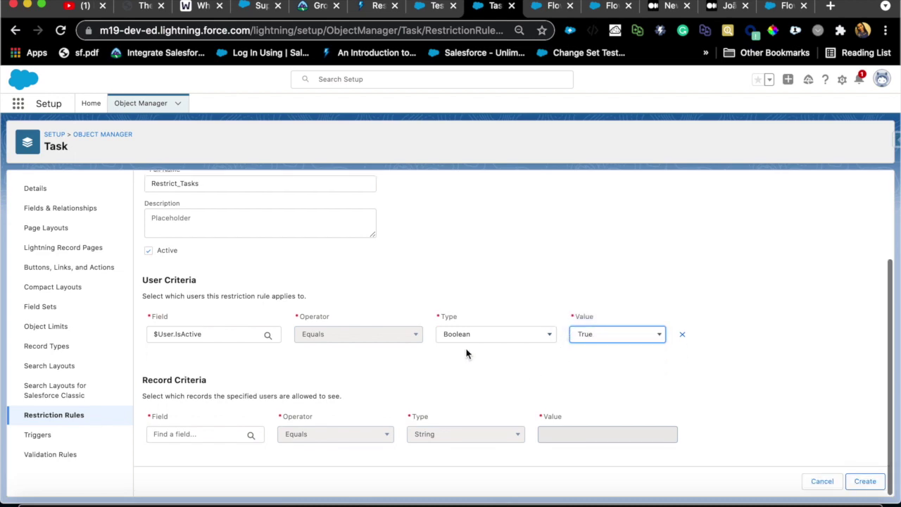
# Examine the Task fields and related Account ID fields available for the record criteria, and leave the field selection without choosing one
pyautogui.click(191, 435)
pyautogui.click(414, 233)
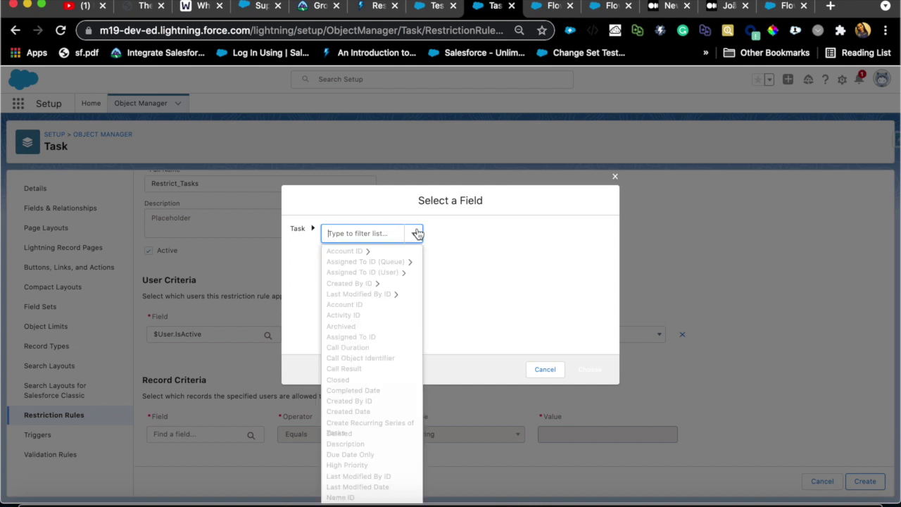
pyautogui.click(367, 252)
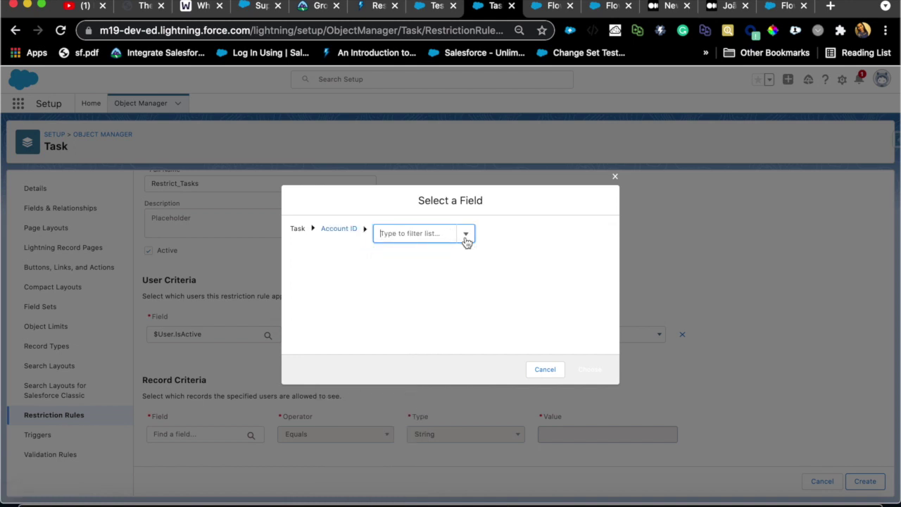
pyautogui.click(440, 229)
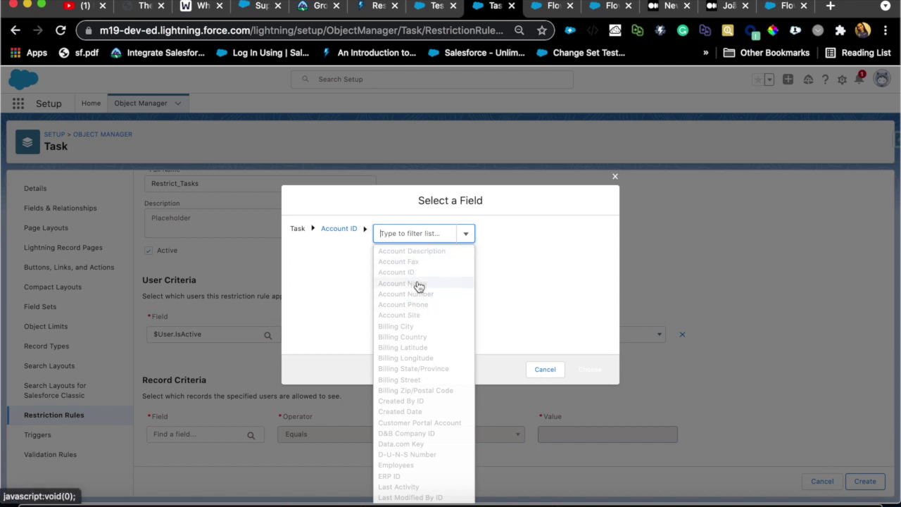
pyautogui.click(503, 299)
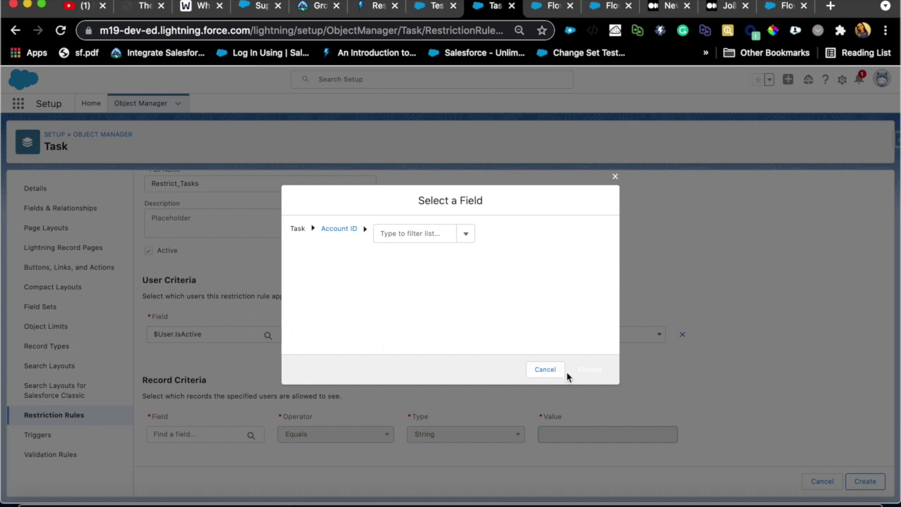
pyautogui.click(544, 371)
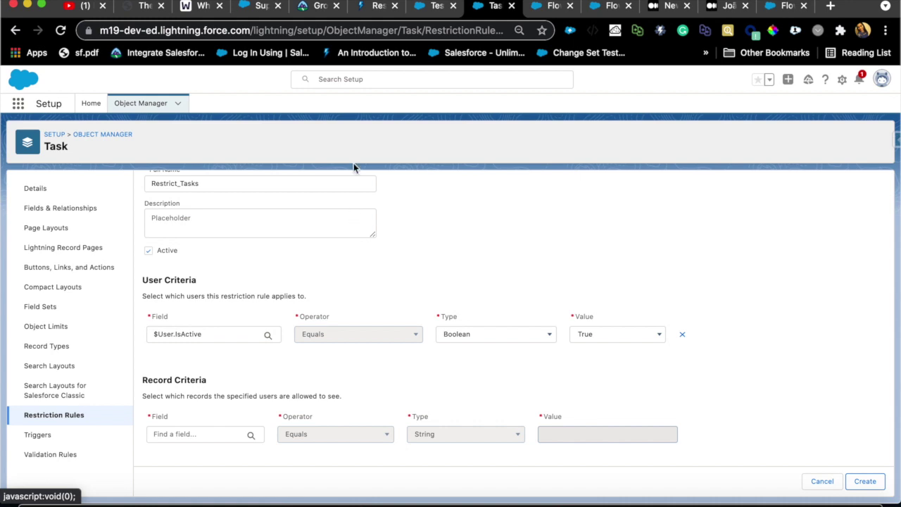
# Leave the rule form for the Setup home page and start a Quick Find search
pyautogui.click(89, 105)
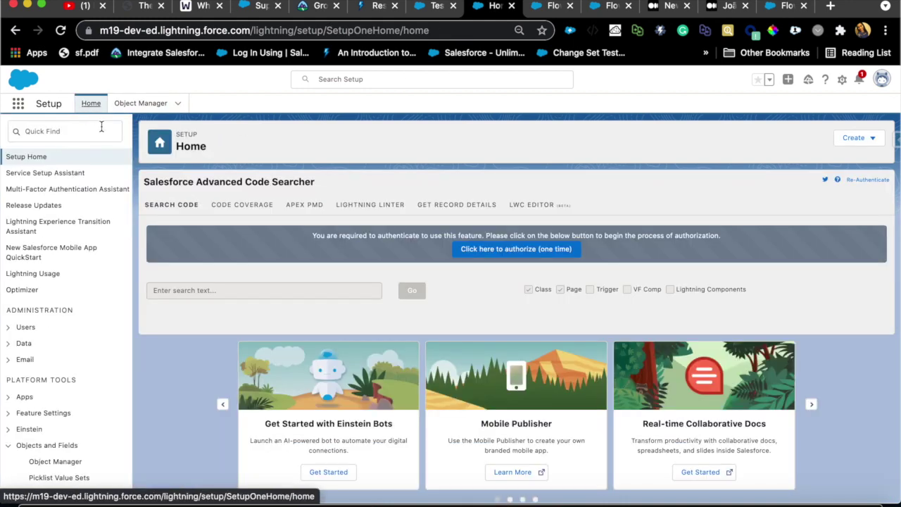
pyautogui.click(101, 128)
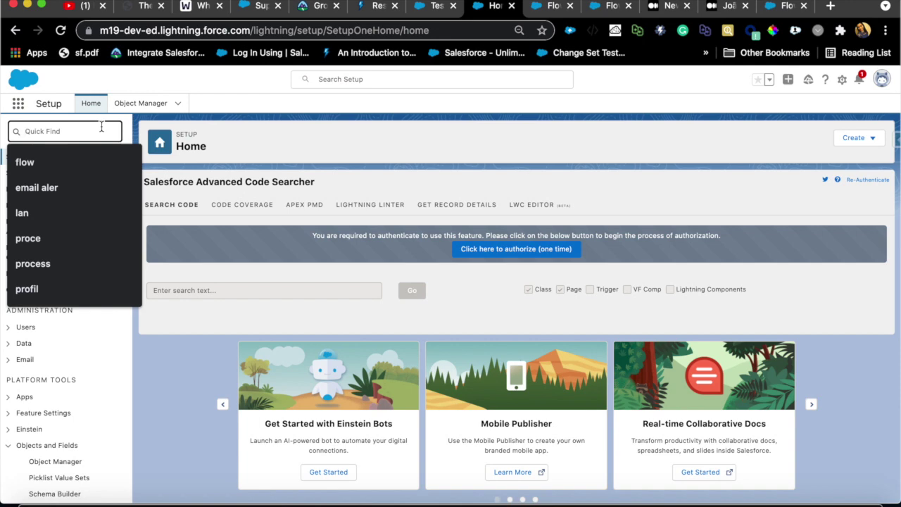
pyautogui.write('p')
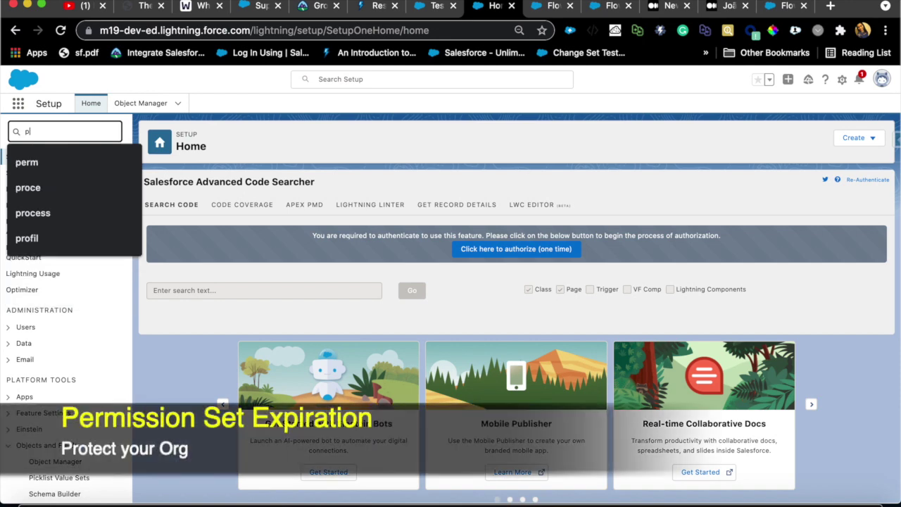
pyautogui.press('BackSpace')
pyautogui.write('e')
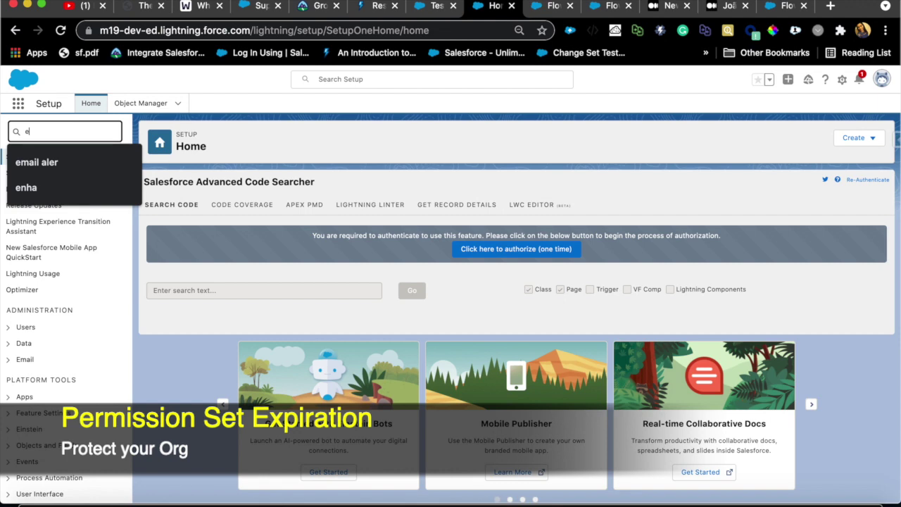
pyautogui.press('BackSpace')
pyautogui.write('per')
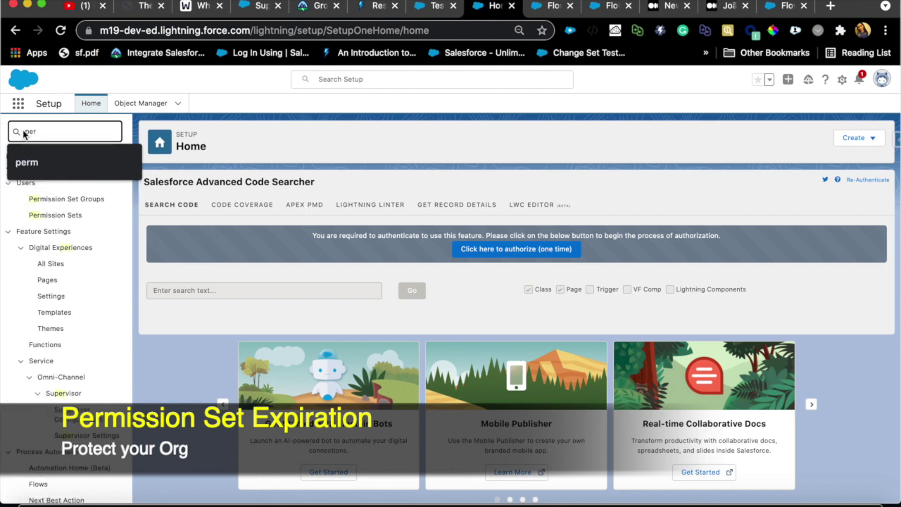
# Search Setup for "user", open User Management Settings, and highlight the "Permission Set Group Assignments with Expiration Dates (Beta)" setting
pyautogui.doubleClick(37, 132)
pyautogui.write('user')
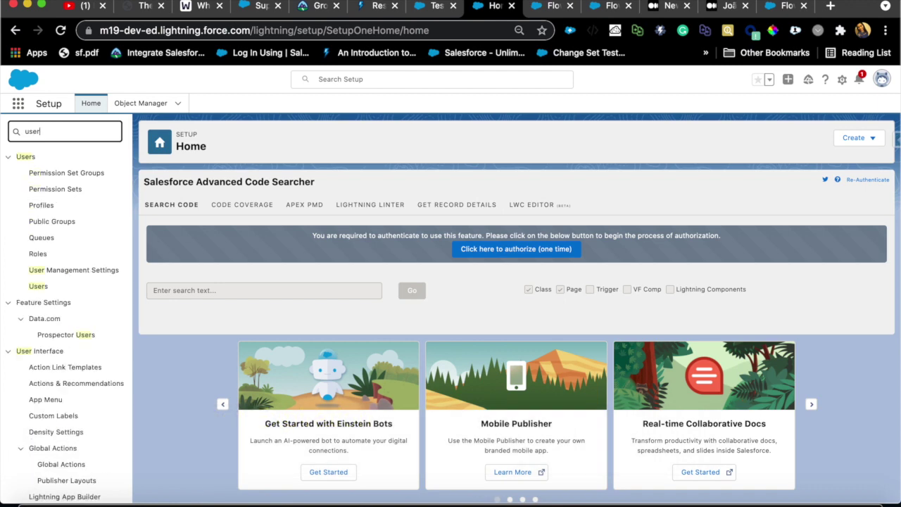
pyautogui.click(60, 271)
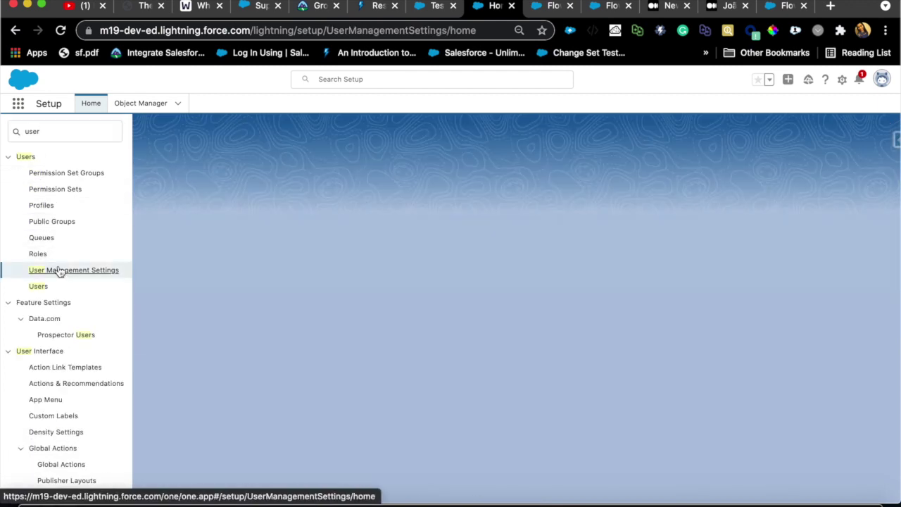
pyautogui.scroll(-3, 317, 407)
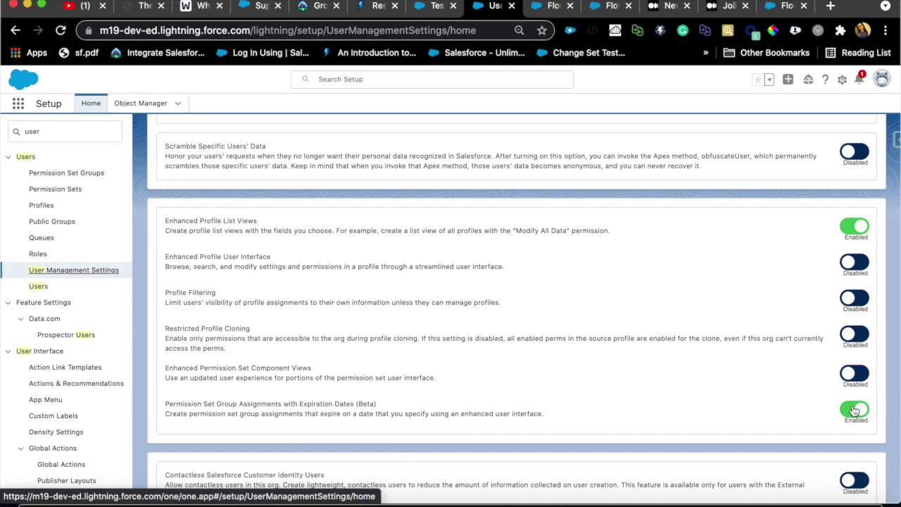
pyautogui.tripleClick(241, 404)
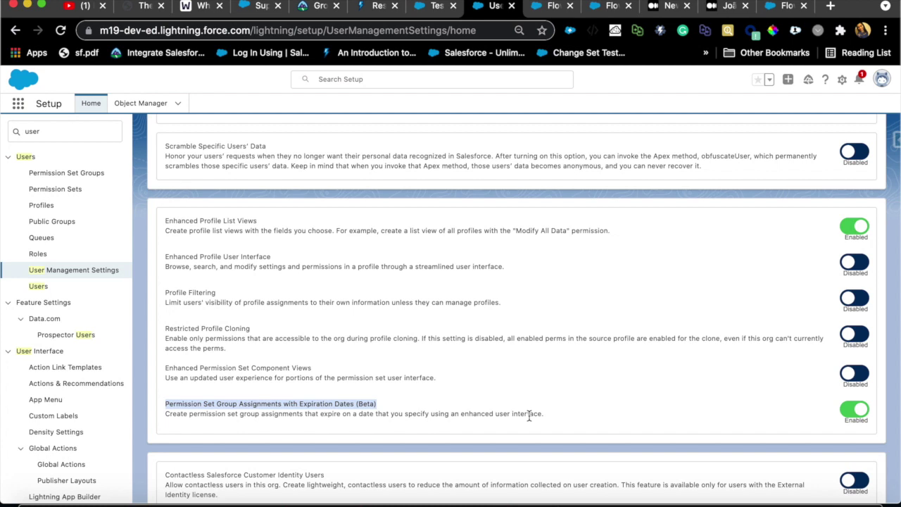
# Search Setup for "permiss" and open the Permission Sets page
pyautogui.scroll(5, 529, 415)
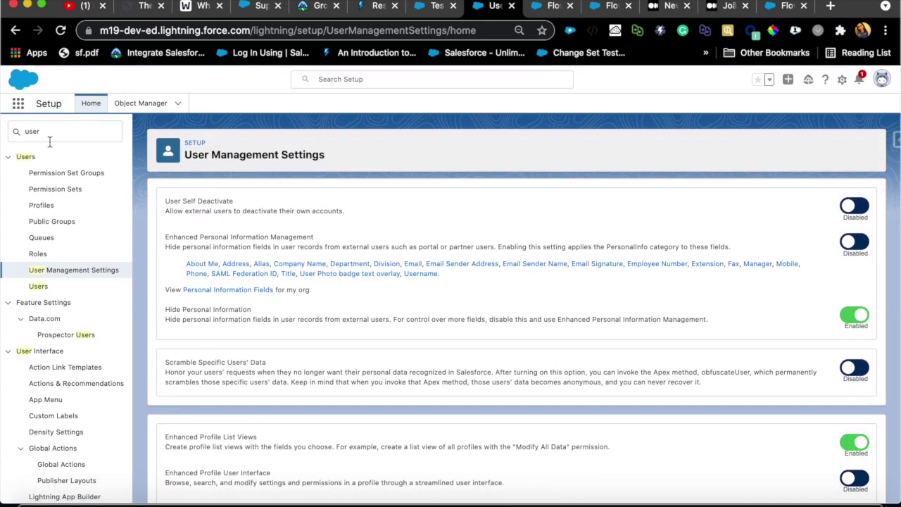
pyautogui.click(61, 134)
pyautogui.write('permiss')
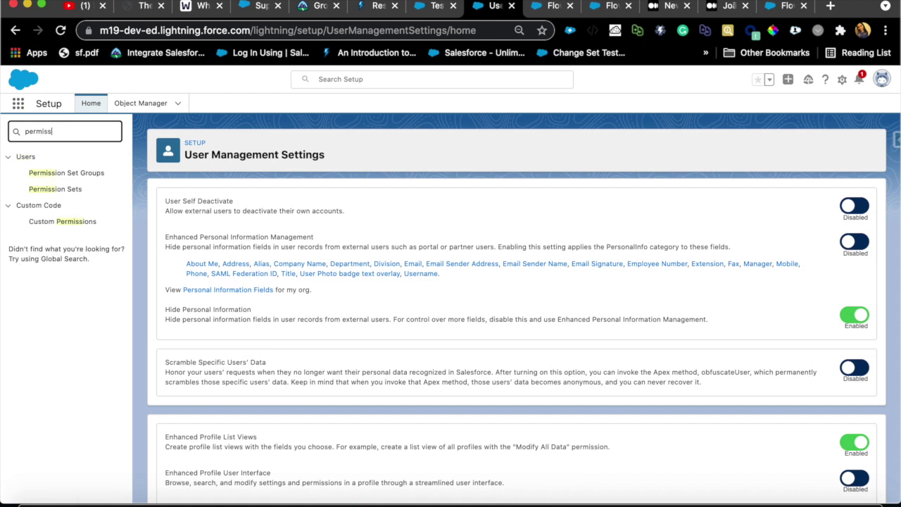
pyautogui.click(77, 191)
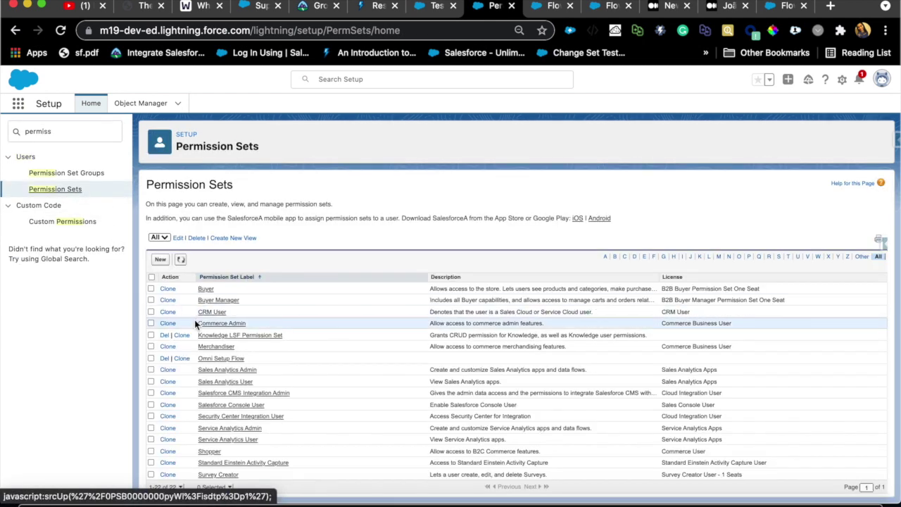
# Open the Test Perm permission set and go to its assignment expiration management
pyautogui.scroll(-3, 209, 400)
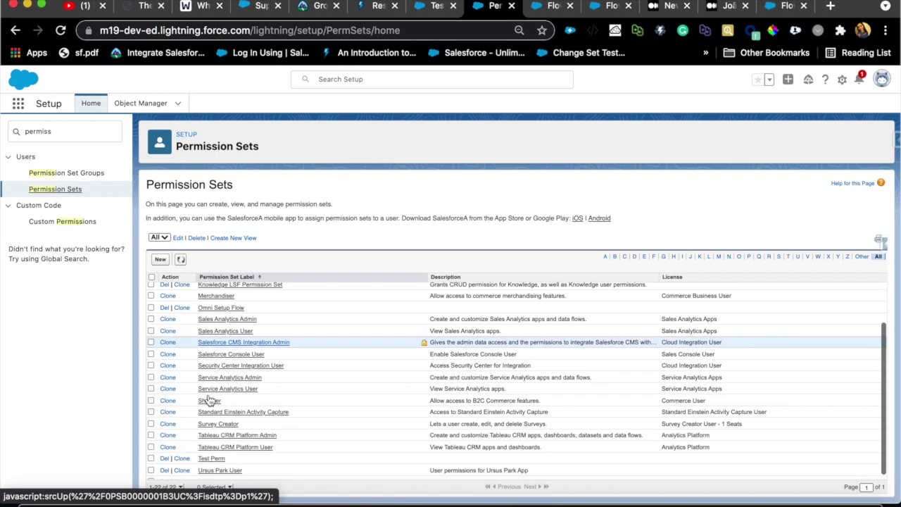
pyautogui.click(215, 462)
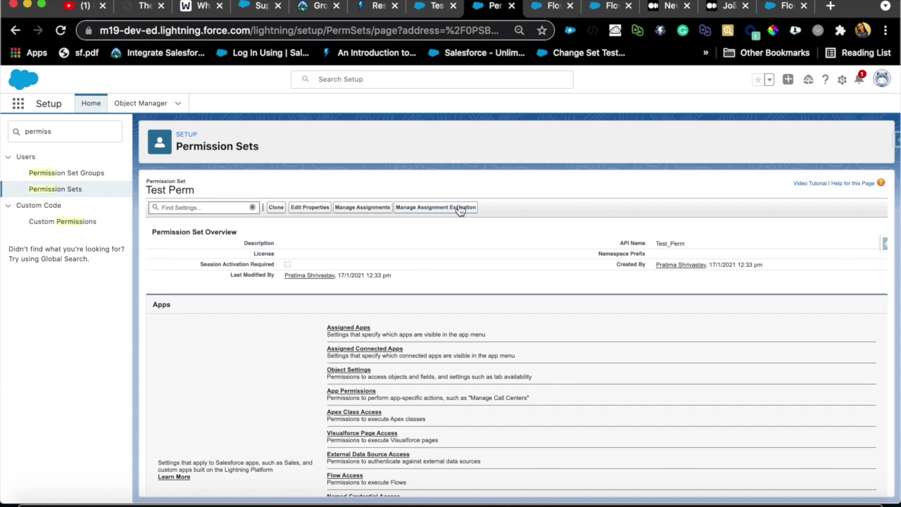
pyautogui.click(459, 207)
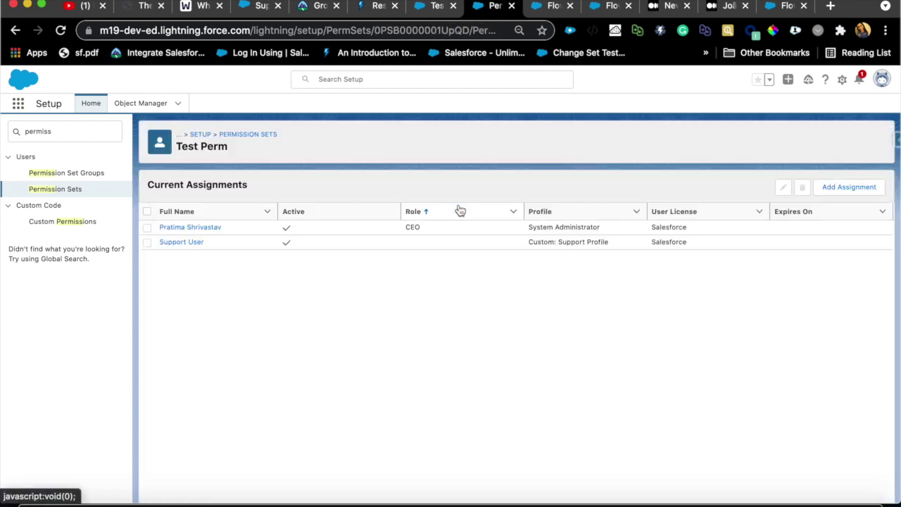
# Edit the System Administrator user's Test Perm assignment and choose to specify an expiration date
pyautogui.click(148, 228)
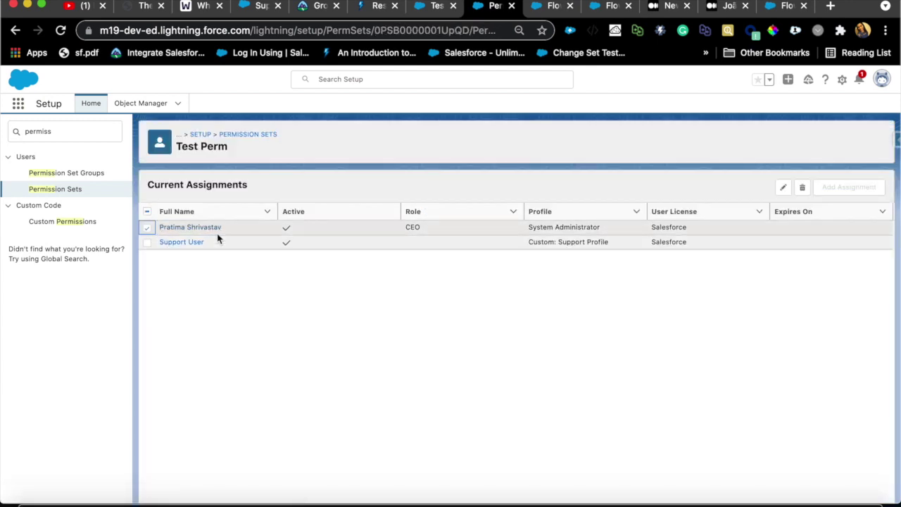
pyautogui.click(785, 188)
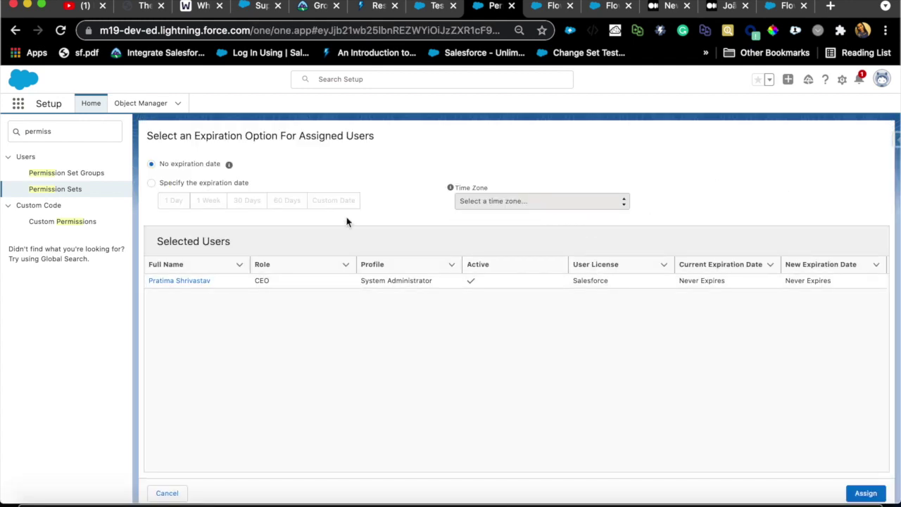
pyautogui.click(151, 183)
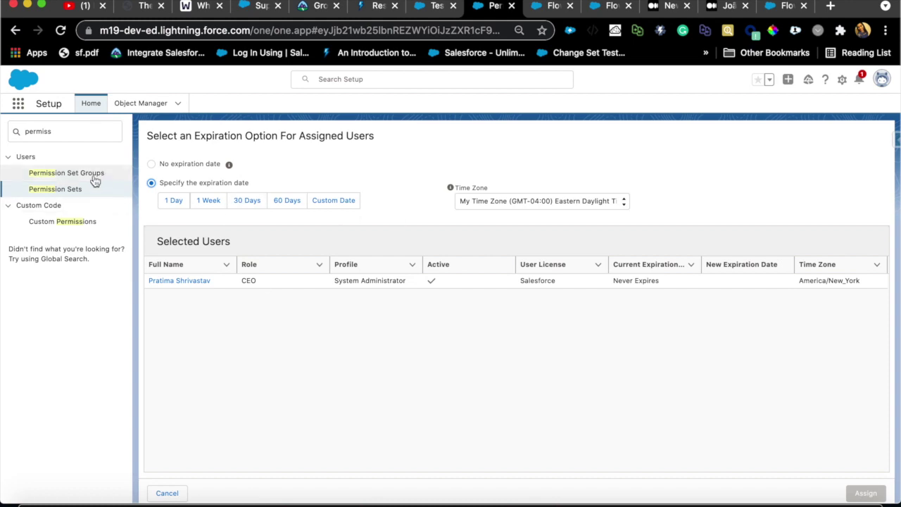
# On the Account Record Page in Lightning App Builder, add a Rich Text component atop the Related tab and paste the copied laptop image into it
pyautogui.hotkey('ctrl', 'shift', 'Tab')
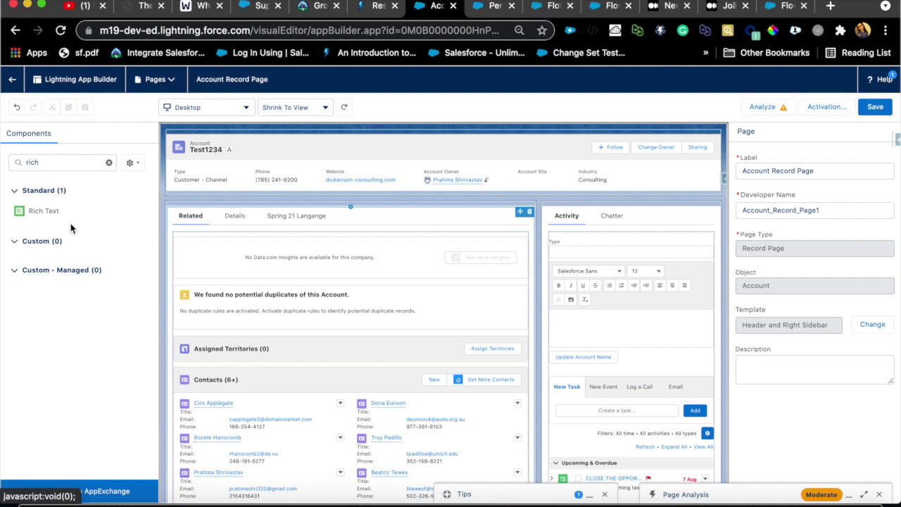
pyautogui.moveTo(45, 209); pyautogui.dragTo(346, 236)
pyautogui.click(780, 259)
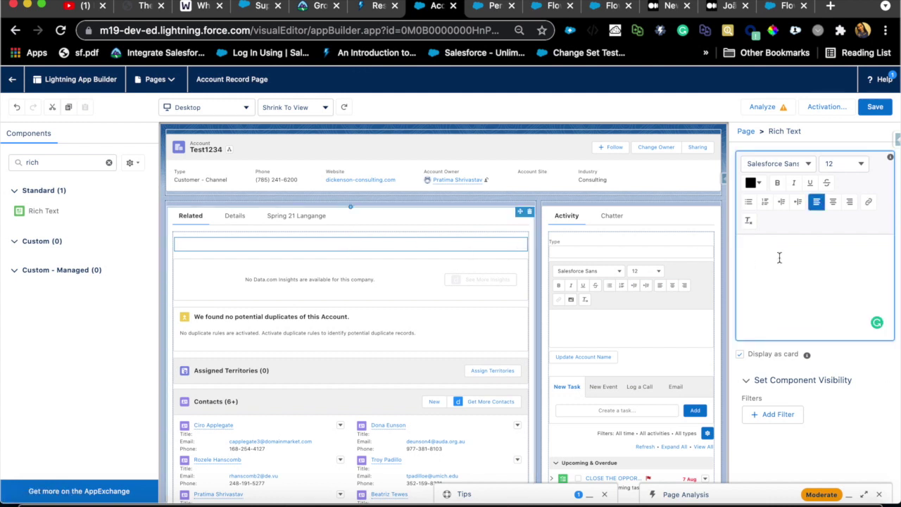
pyautogui.hotkey('ctrl', 'v')
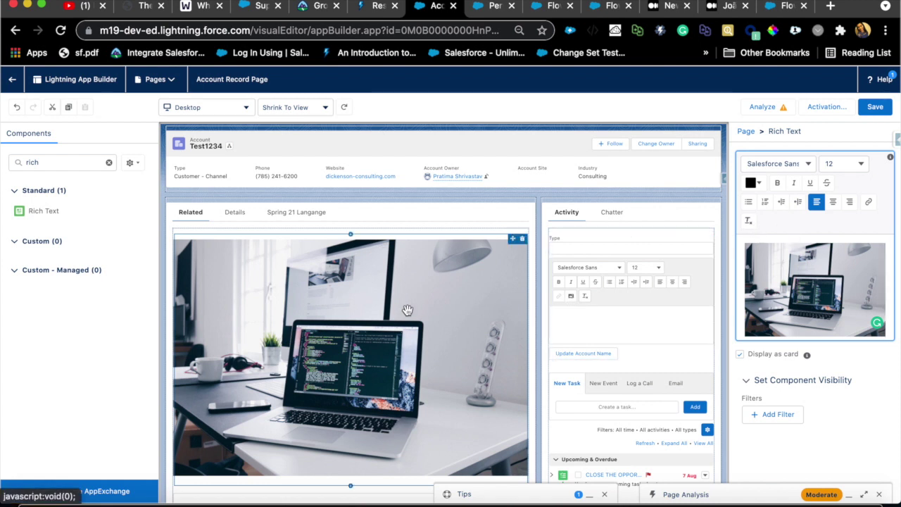
pyautogui.scroll(-2, 407, 310)
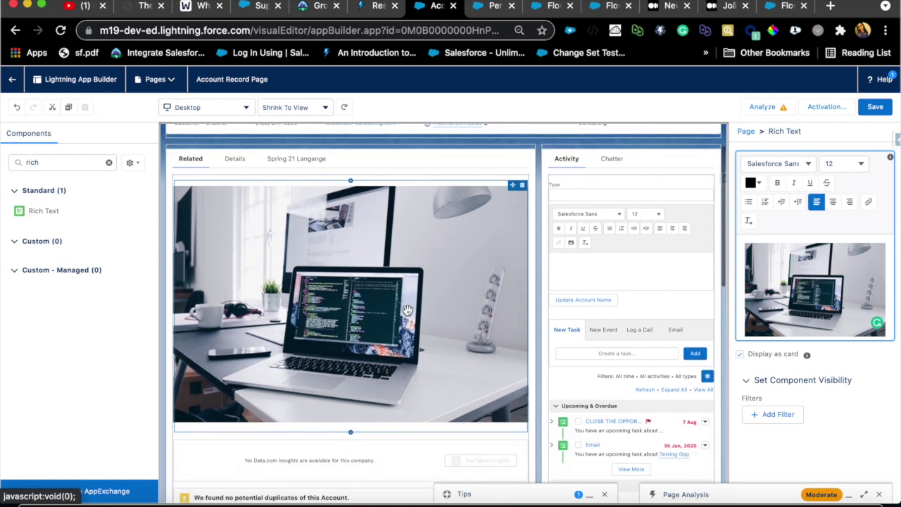
pyautogui.scroll(1, 384, 432)
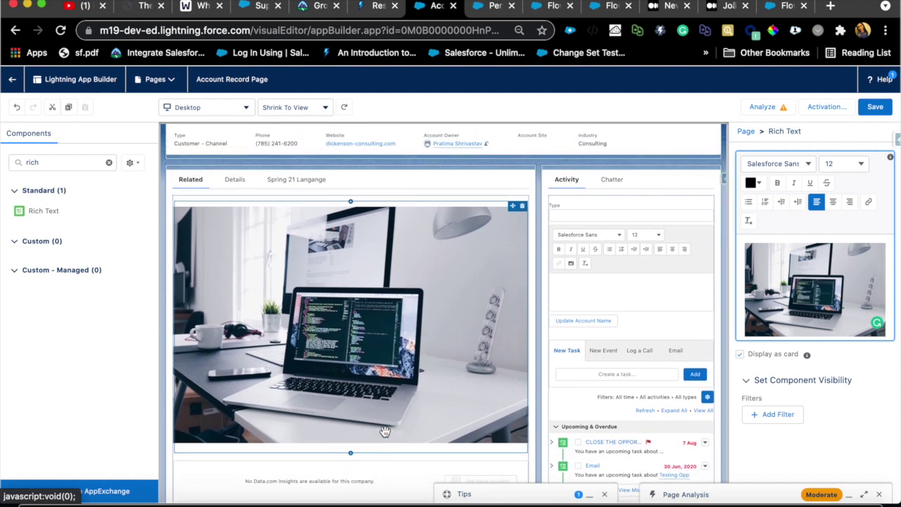
pyautogui.scroll(2, 385, 431)
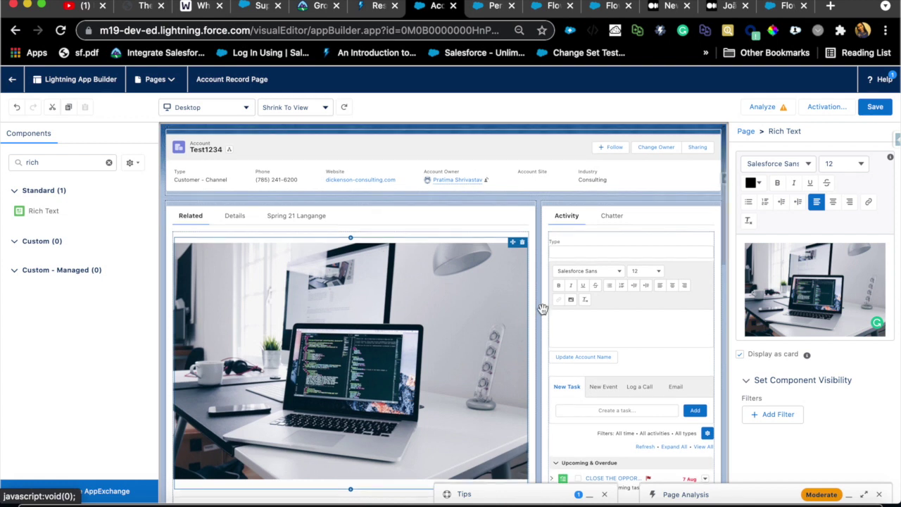
pyautogui.click(439, 167)
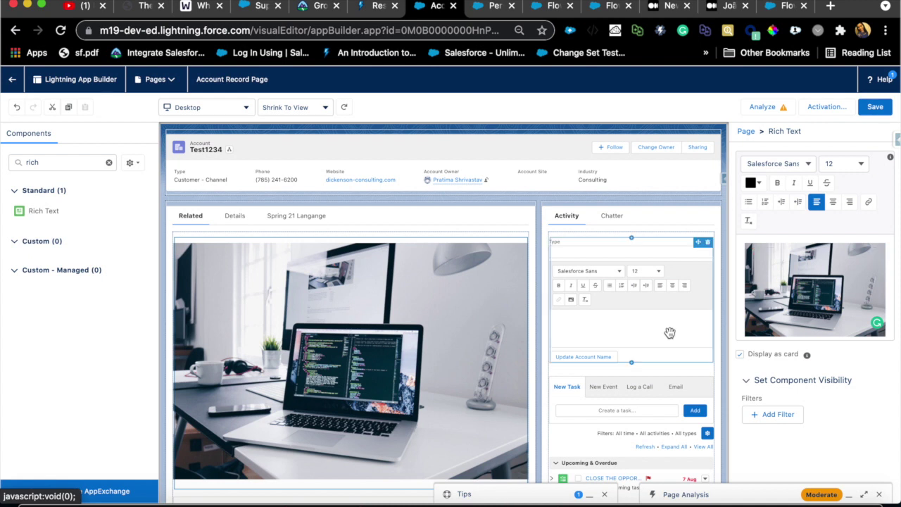
# Examine the desktop Page Analysis, including predicted load time, performance breakdown by component, org-specific metrics and related list recommendations
pyautogui.click(687, 497)
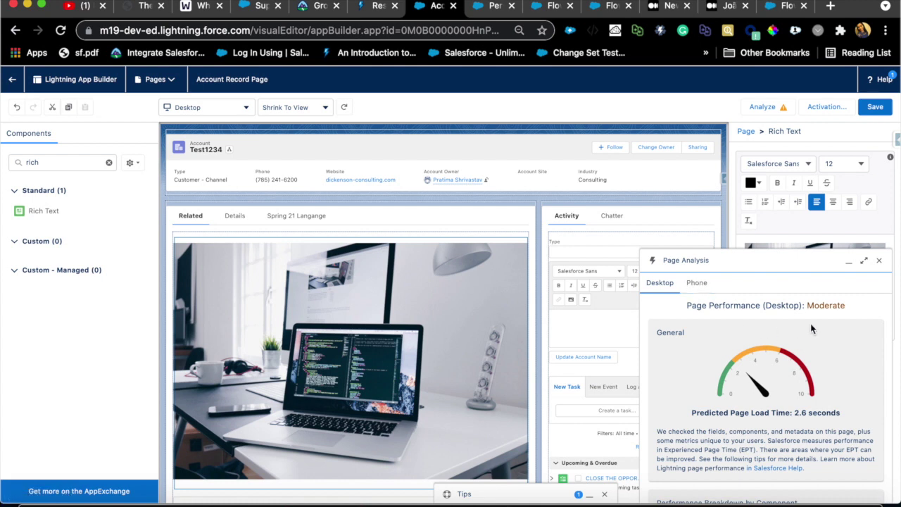
pyautogui.scroll(-5, 812, 381)
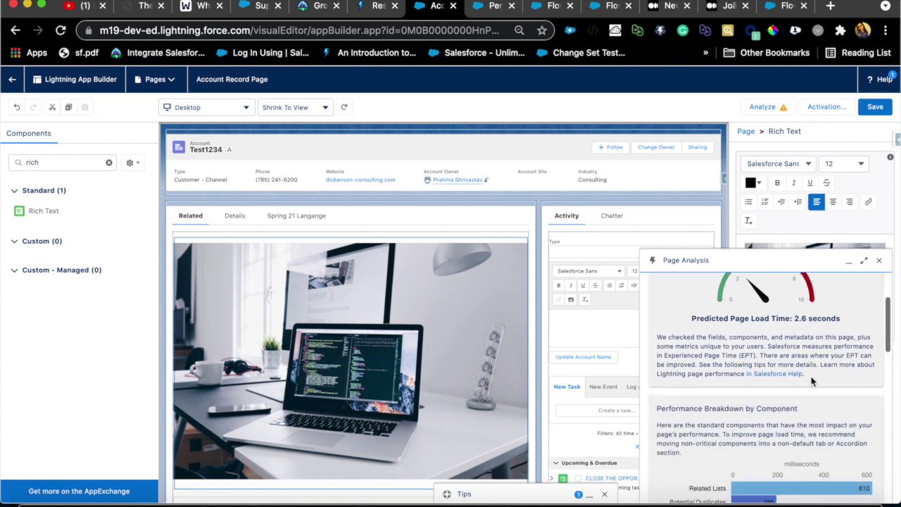
pyautogui.scroll(-1, 812, 381)
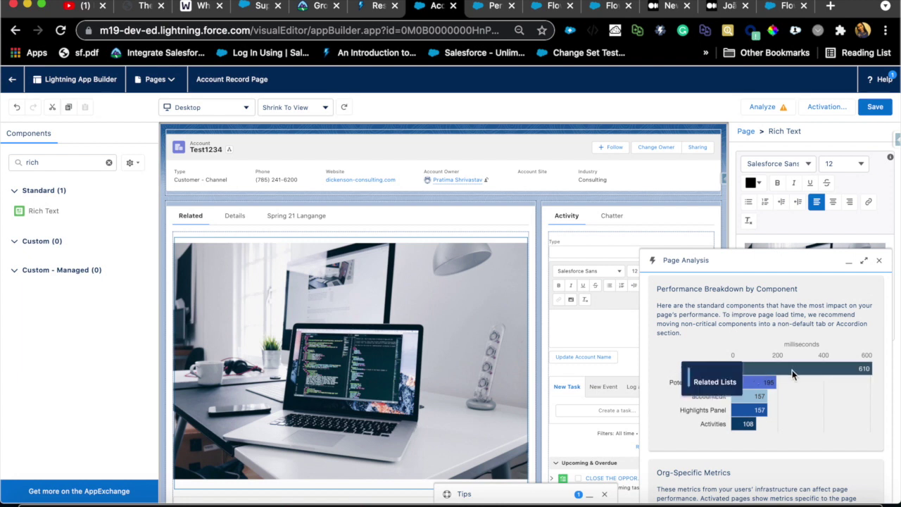
pyautogui.scroll(-2, 795, 370)
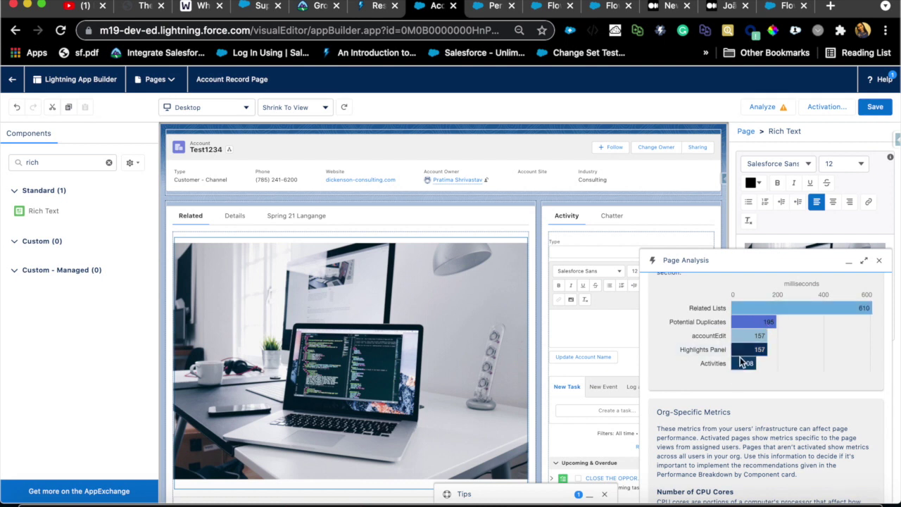
pyautogui.scroll(-2, 741, 399)
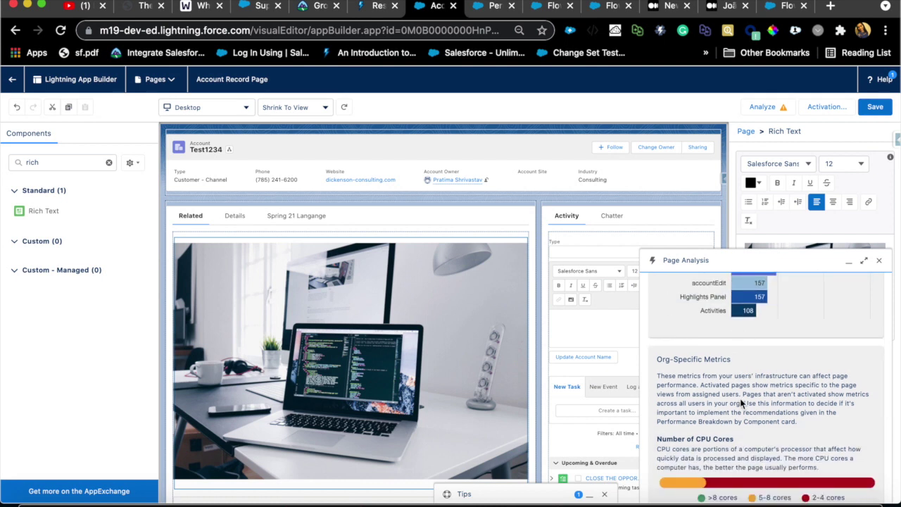
pyautogui.scroll(-4, 740, 399)
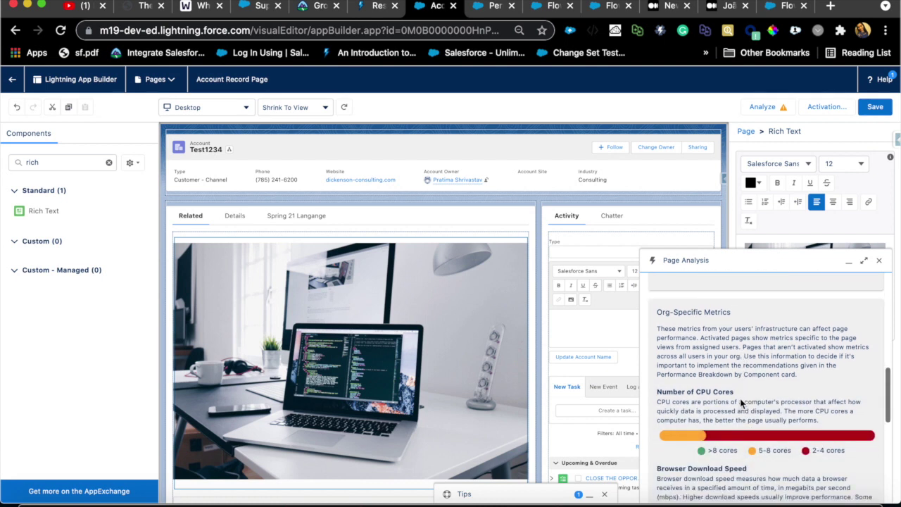
pyautogui.scroll(-5, 741, 382)
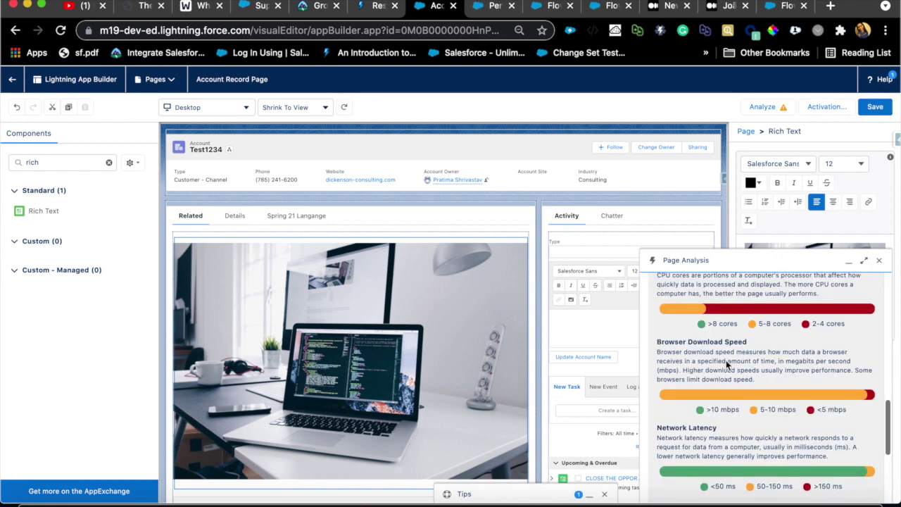
pyautogui.scroll(-3, 733, 366)
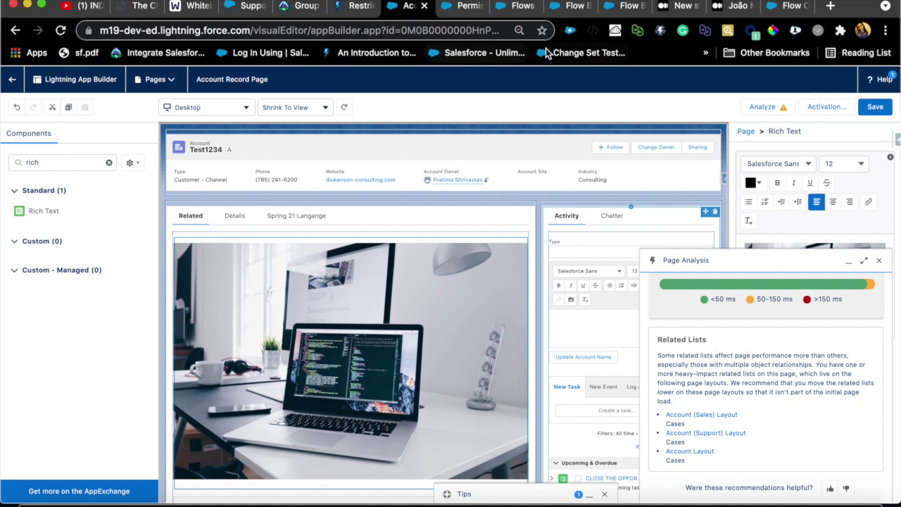
# Switch to Flow Builder and create a Record-Triggered Orchestration (Beta) from the Flow Orchestrator (Beta) category
pyautogui.click(517, 8)
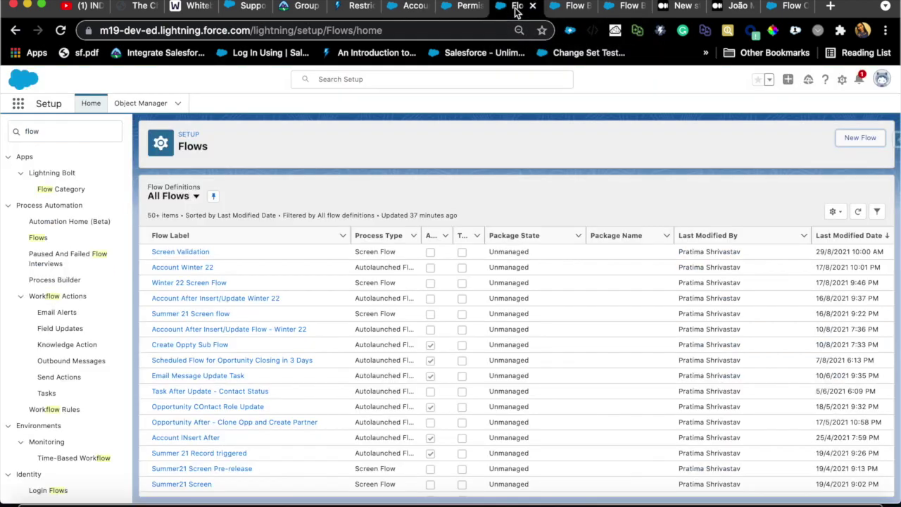
pyautogui.click(567, 14)
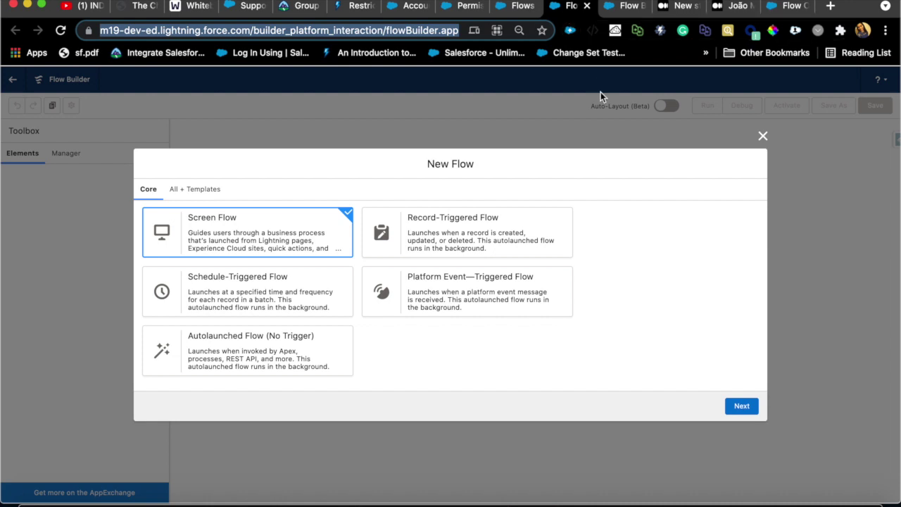
pyautogui.click(197, 194)
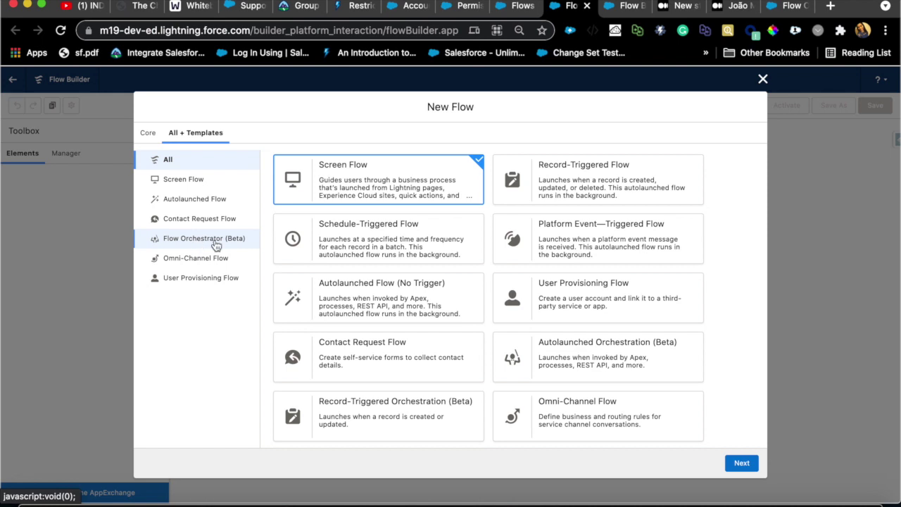
pyautogui.click(215, 243)
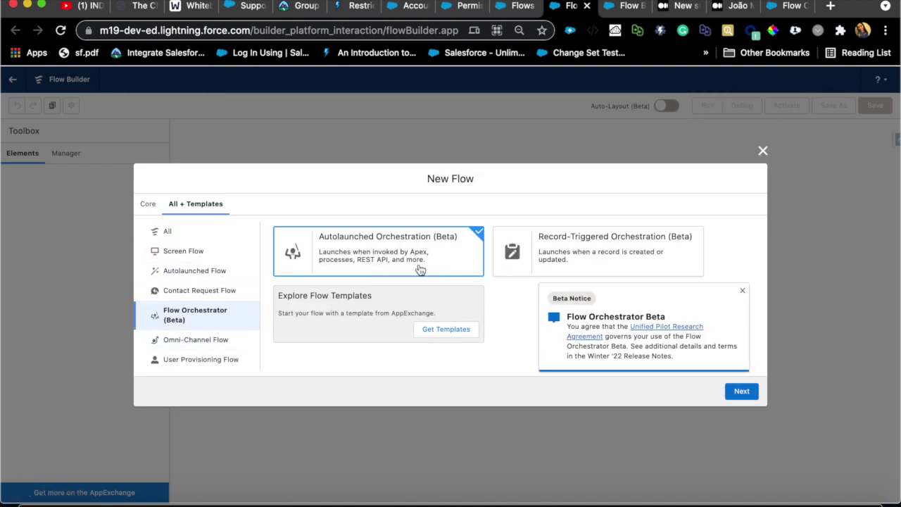
pyautogui.click(597, 252)
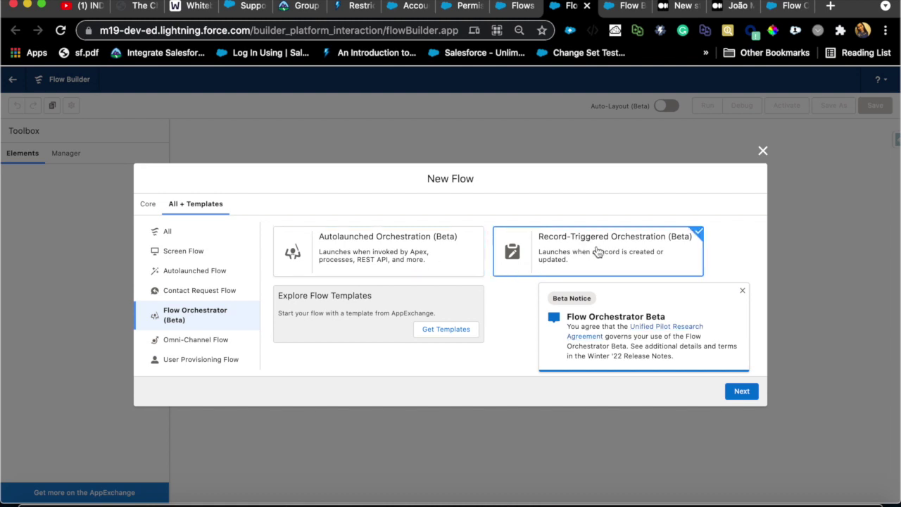
pyautogui.click(735, 393)
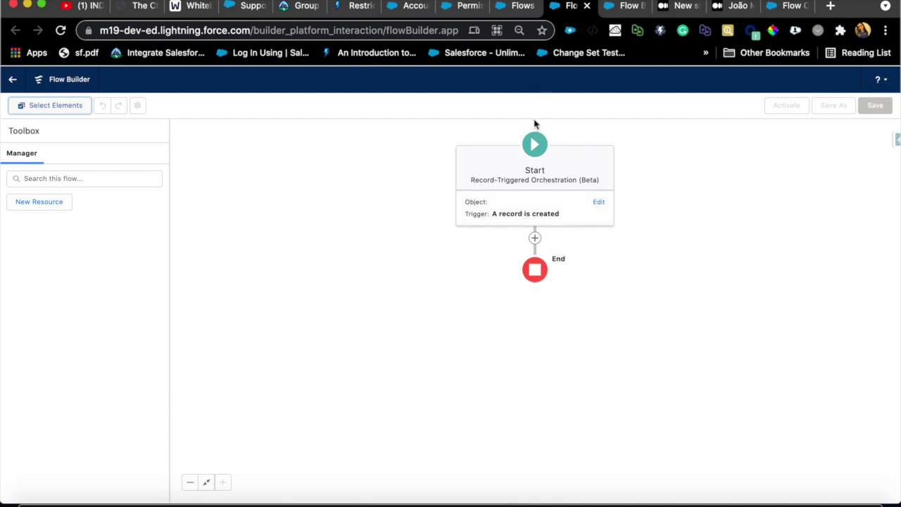
# Set Account as the object whose records trigger the orchestration
pyautogui.click(599, 203)
pyautogui.click(391, 176)
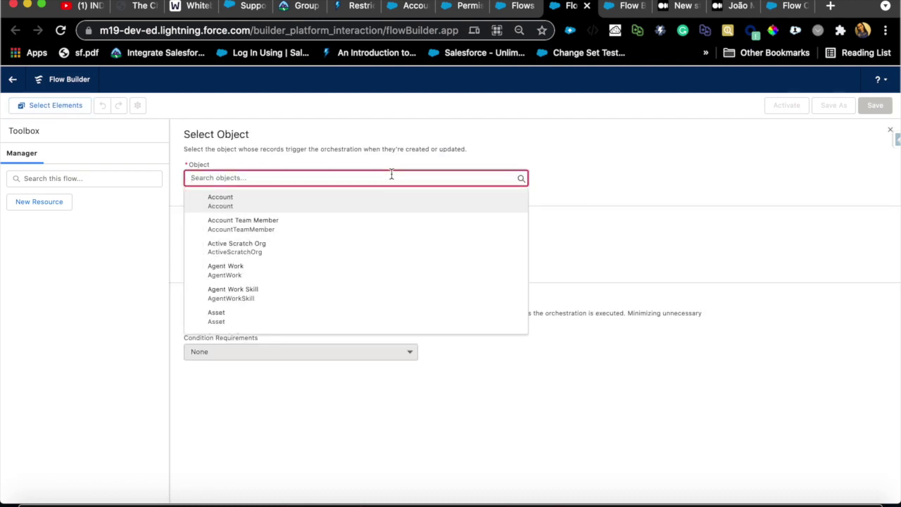
pyautogui.click(305, 200)
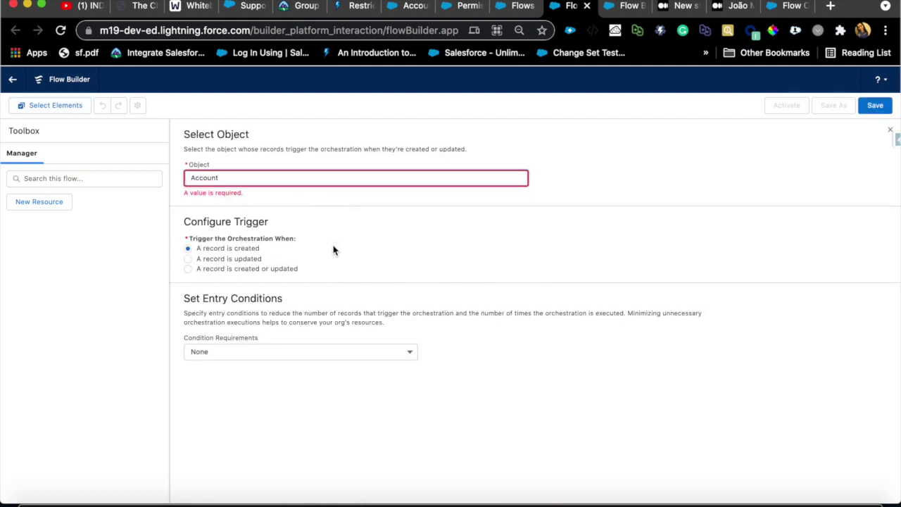
# Save the orchestration with the label "Test Flow Orchestrator - Acount"
pyautogui.click(876, 106)
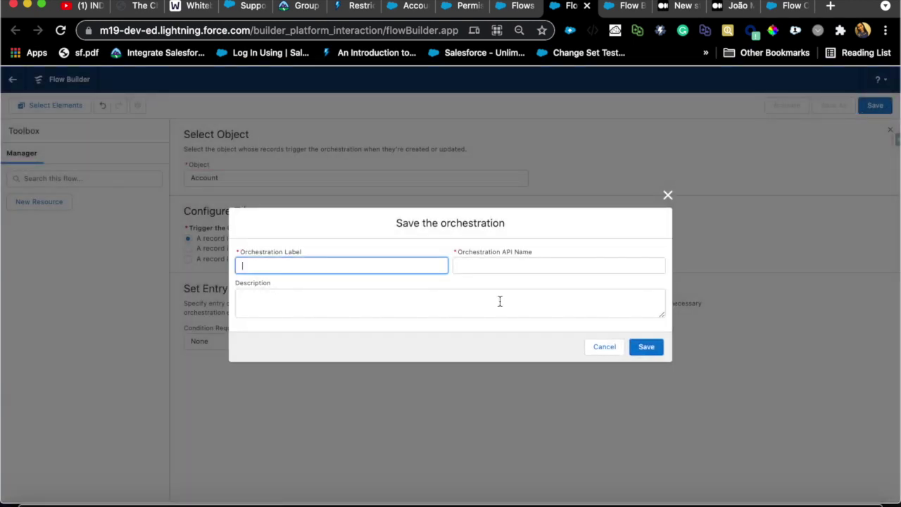
pyautogui.write('Test Flow Orchestrator - Acount')
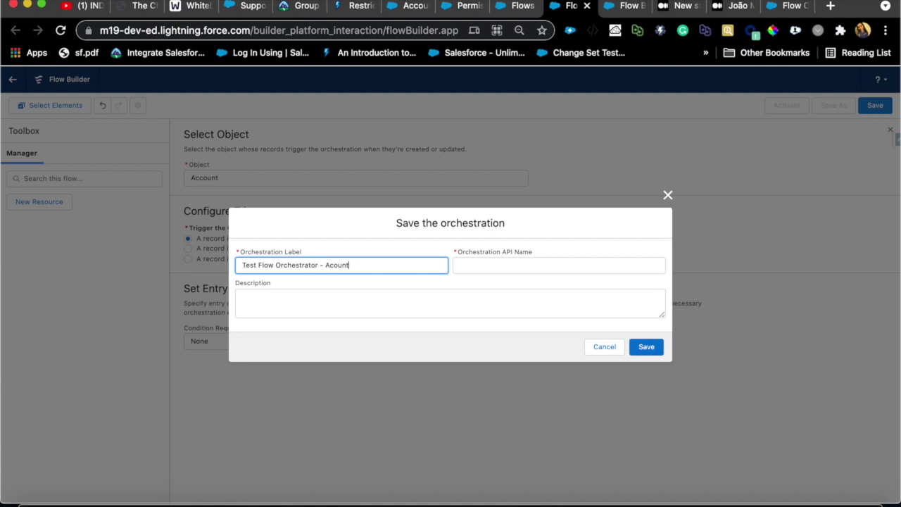
pyautogui.click(641, 347)
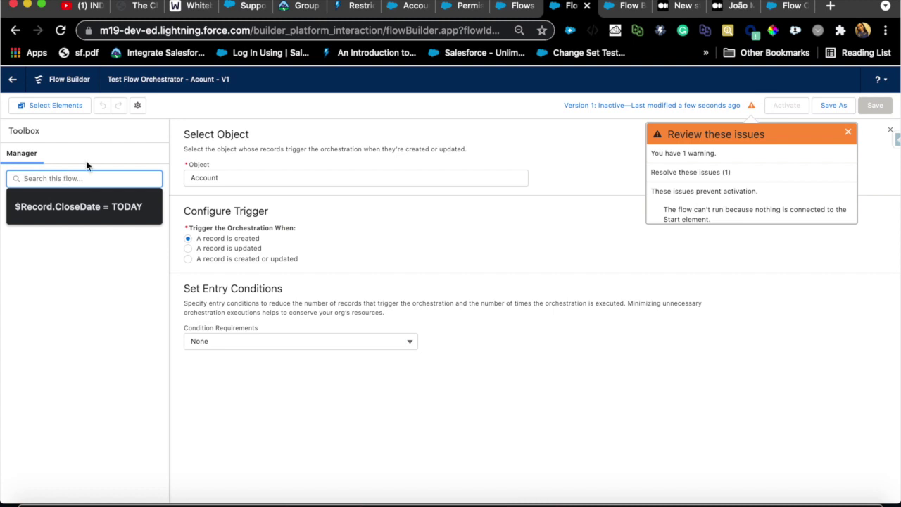
# Close the start element's settings and the list of issues, keeping the Toolbox open beside the canvas
pyautogui.click(61, 113)
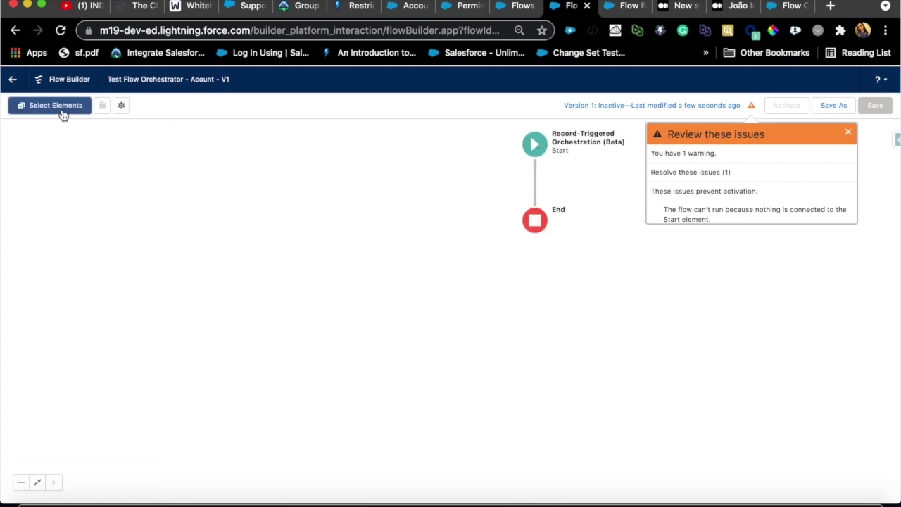
pyautogui.click(64, 113)
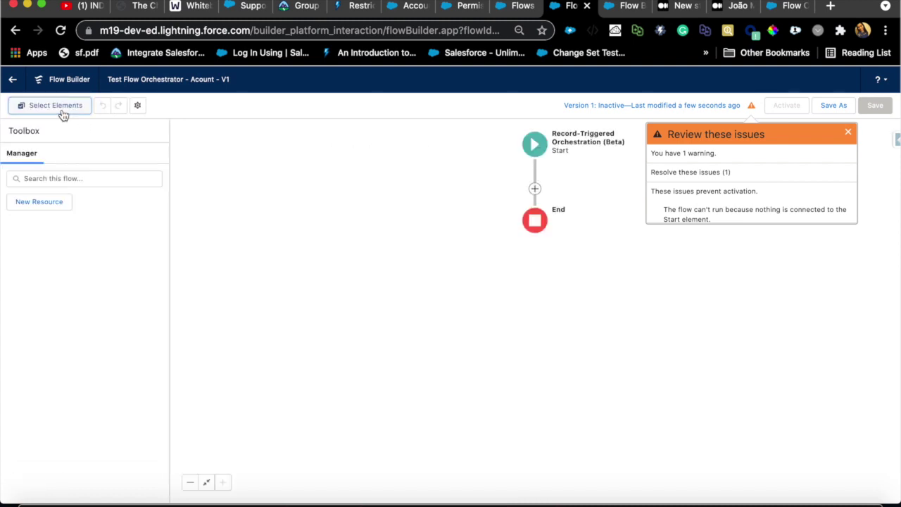
pyautogui.click(849, 132)
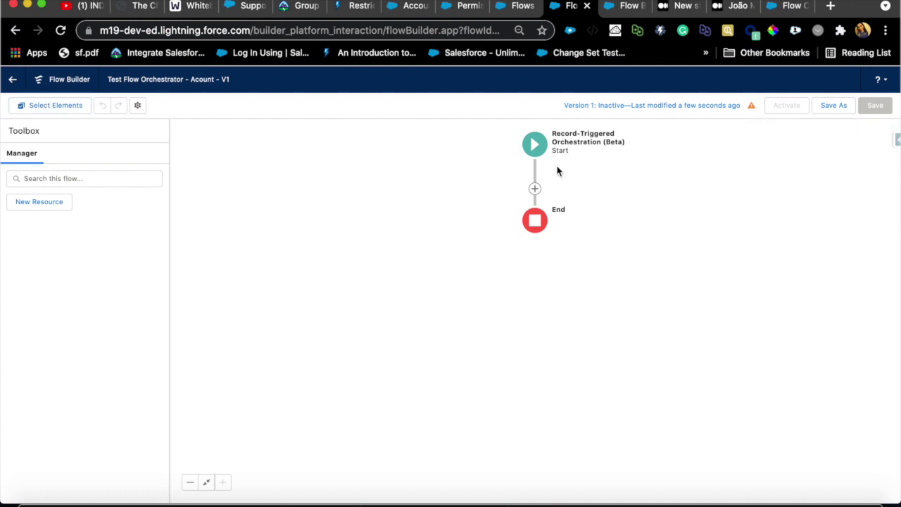
# Add a stage between the Start and End elements and label it "Account Creation"
pyautogui.click(535, 189)
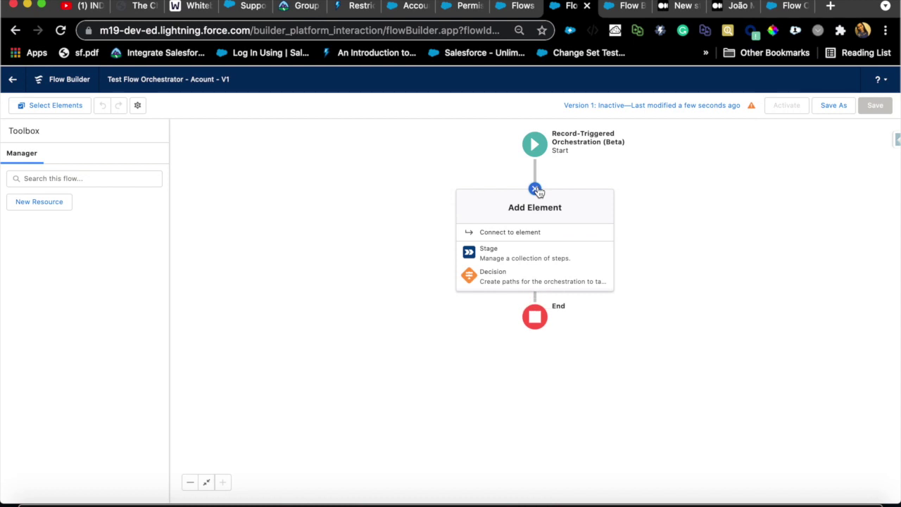
pyautogui.click(529, 240)
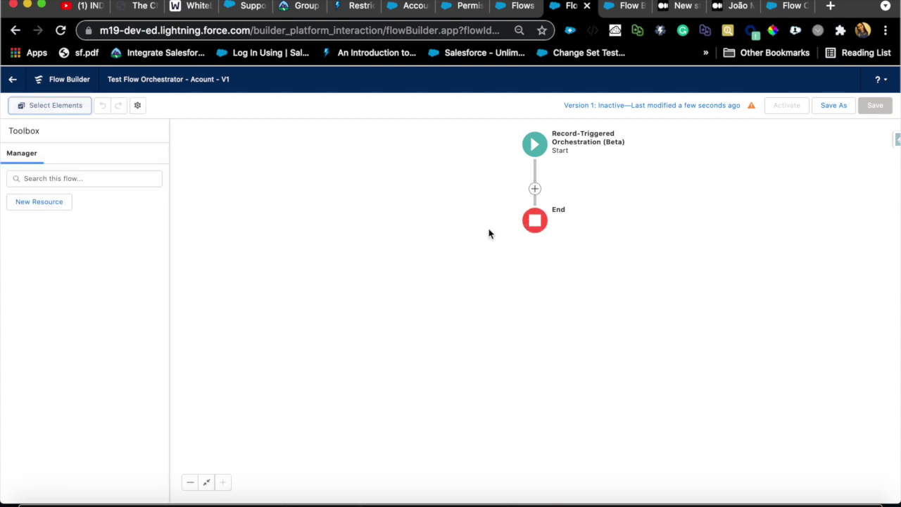
pyautogui.click(534, 188)
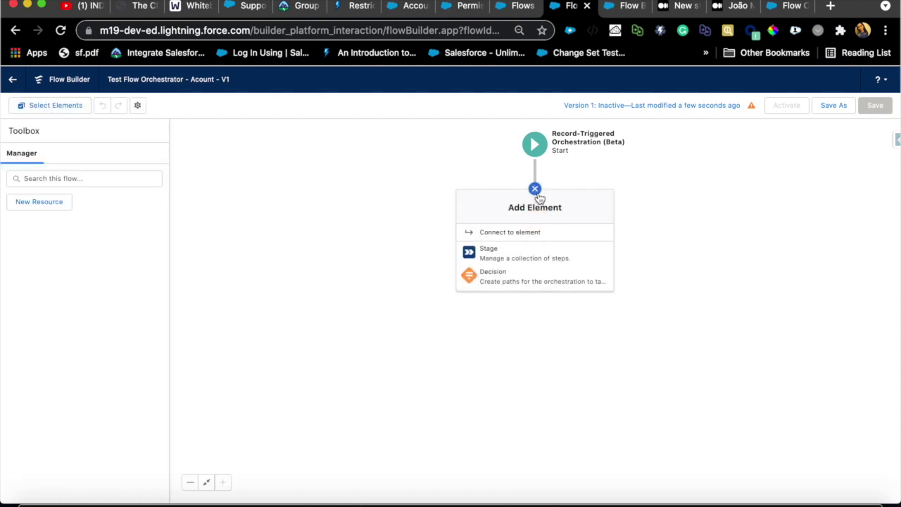
pyautogui.click(507, 257)
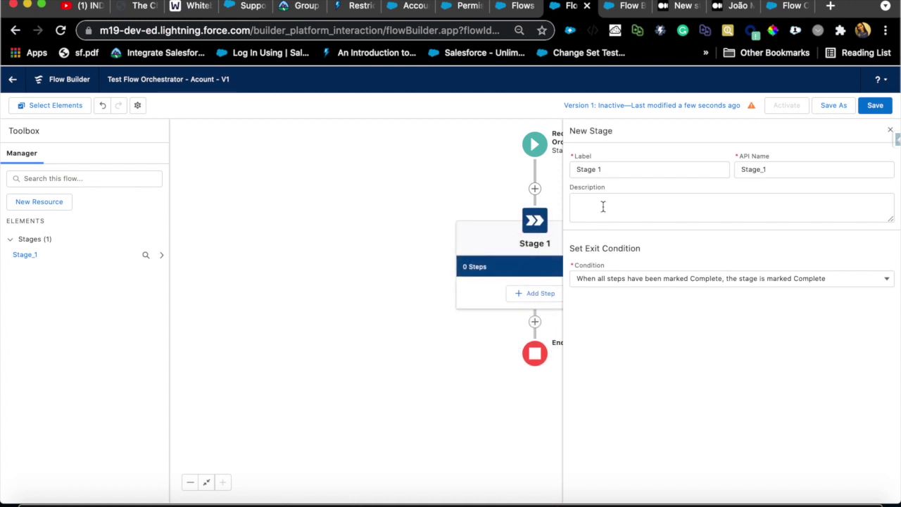
pyautogui.click(671, 172)
pyautogui.tripleClick(672, 173)
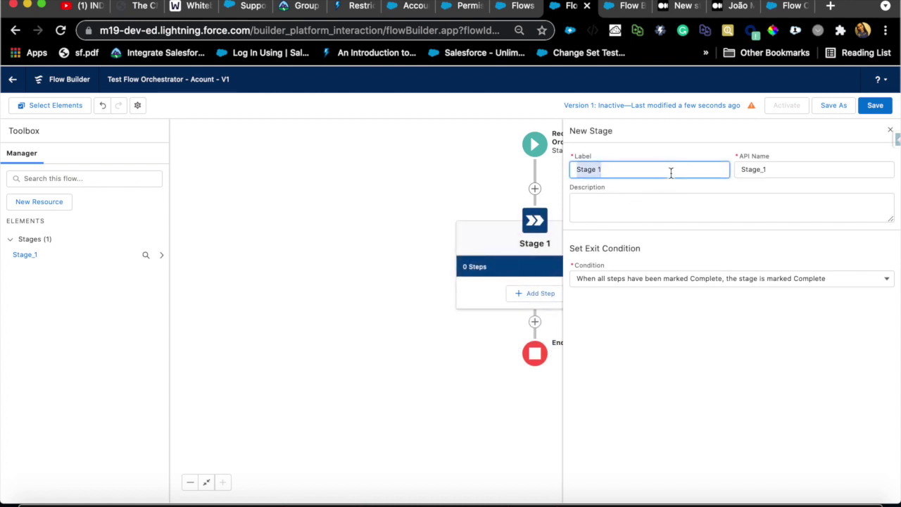
pyautogui.write('Account Creation')
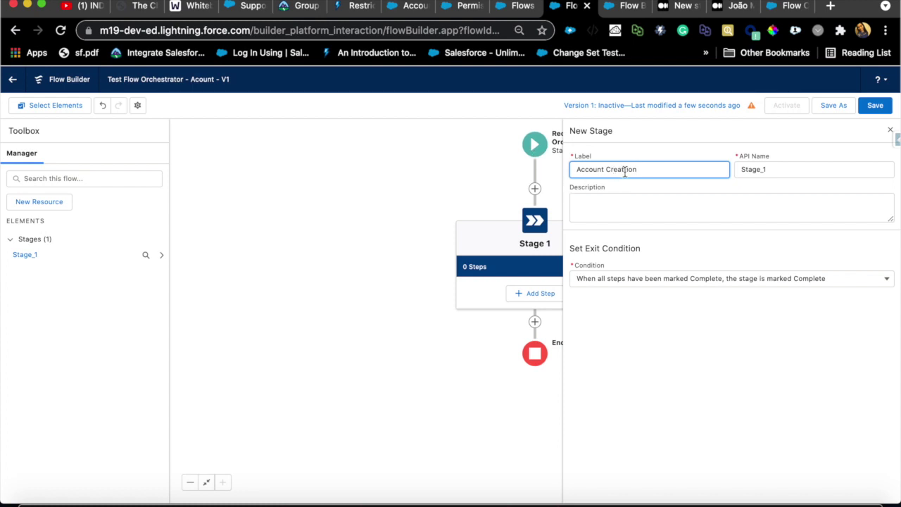
# Clear the stage's API name and regenerate it from the label as Account_Creation
pyautogui.doubleClick(773, 171)
pyautogui.press('BackSpace')
pyautogui.click(713, 177)
pyautogui.click(755, 172)
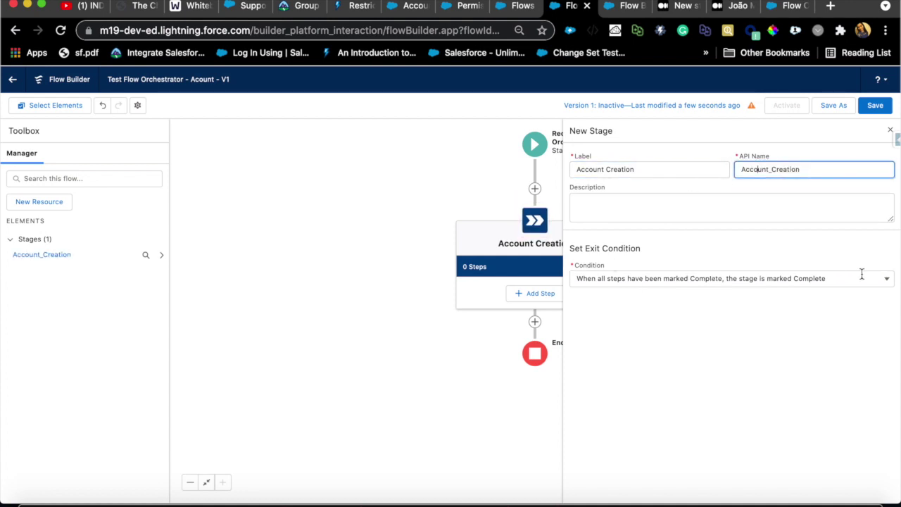
# Set the stage's exit condition to "When the specified evaluation flow returns True, the stage is marked Complete", with Create Oppty Sub Flow as evaluation flow
pyautogui.click(888, 279)
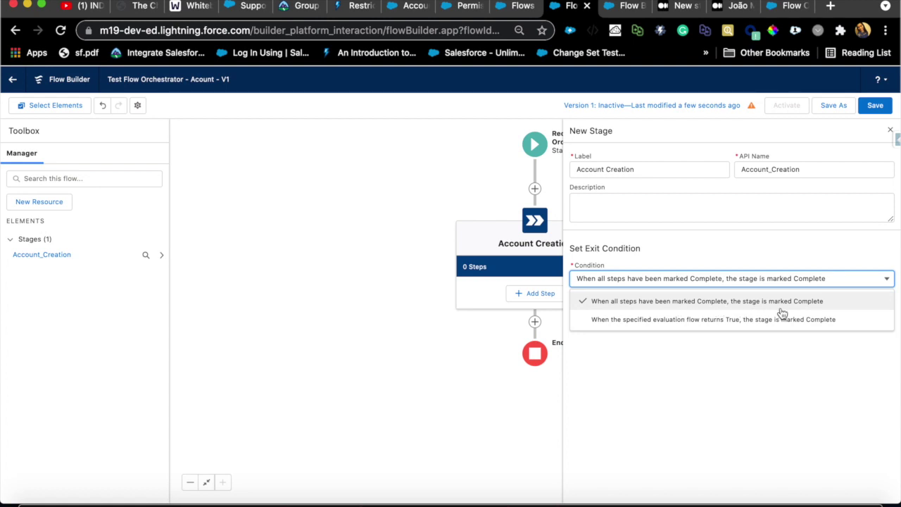
pyautogui.click(676, 327)
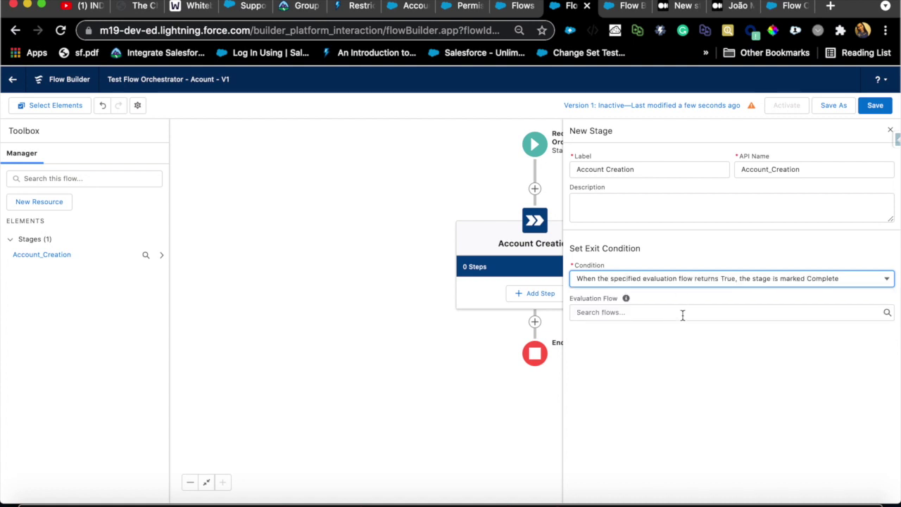
pyautogui.click(683, 315)
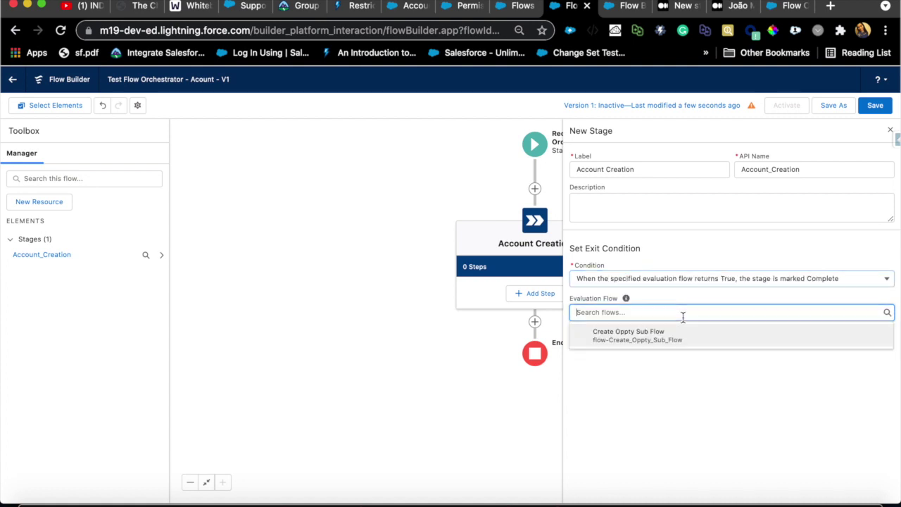
pyautogui.click(641, 342)
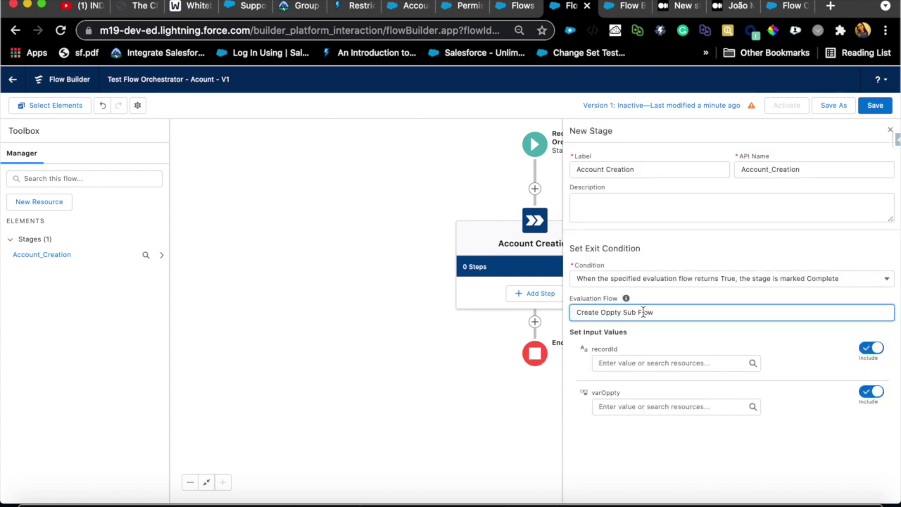
pyautogui.moveTo(657, 312); pyautogui.dragTo(575, 312)
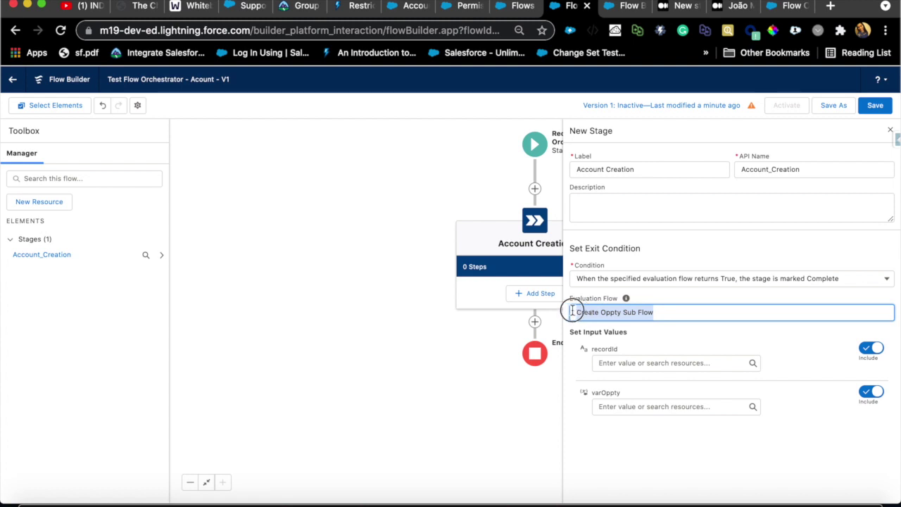
pyautogui.click(687, 479)
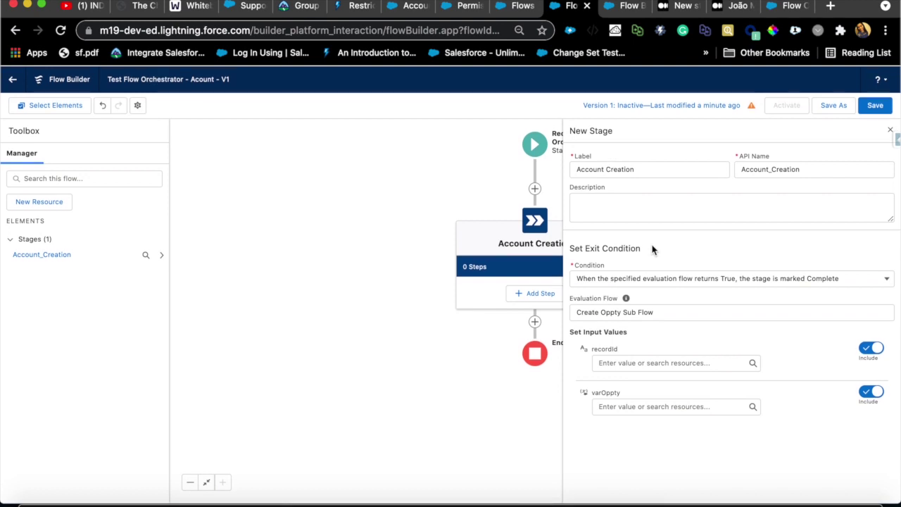
# Set the stage's exit condition to "When all steps have been marked Complete, the stage is marked Complete" and close its settings
pyautogui.click(663, 278)
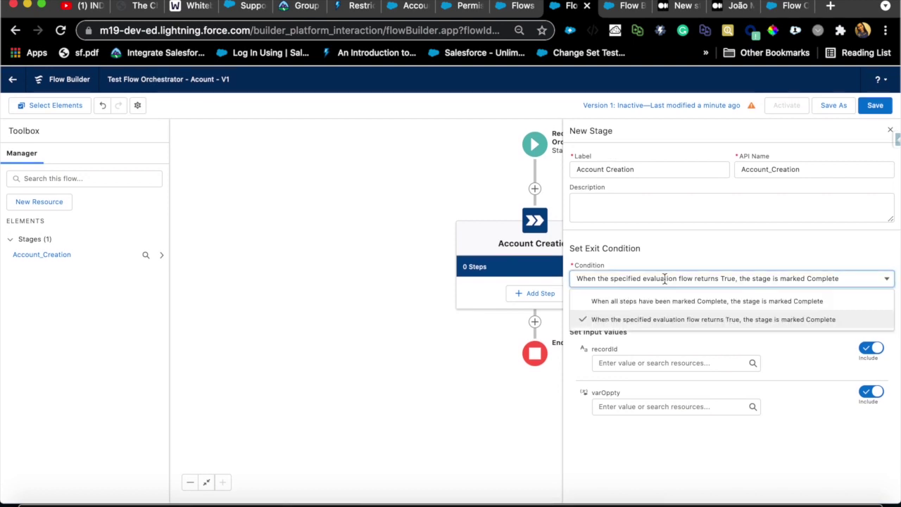
pyautogui.click(652, 303)
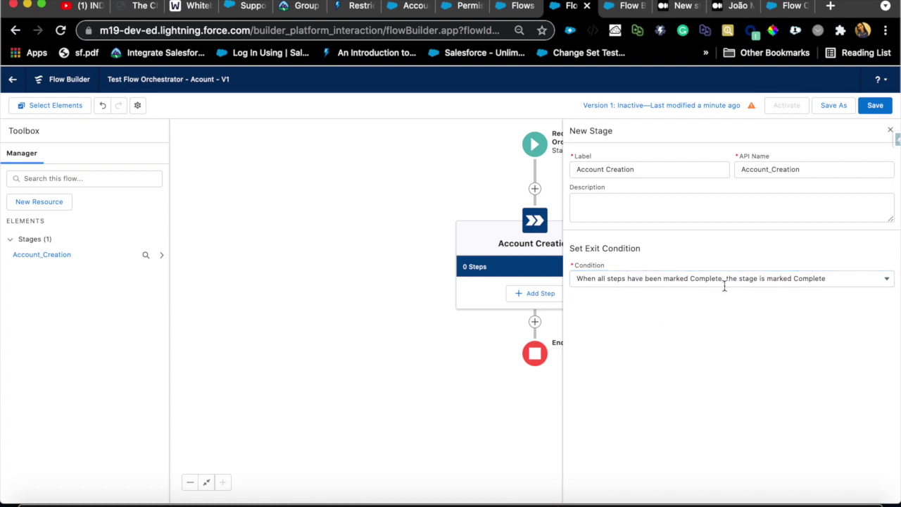
pyautogui.click(478, 244)
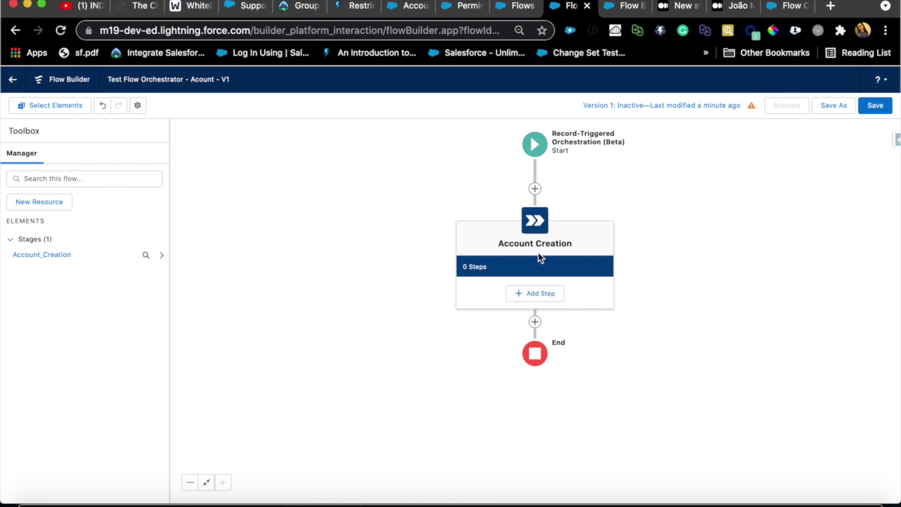
# Add an interactive step to the Account Creation stage that runs the Clone Opportunity flow
pyautogui.click(523, 291)
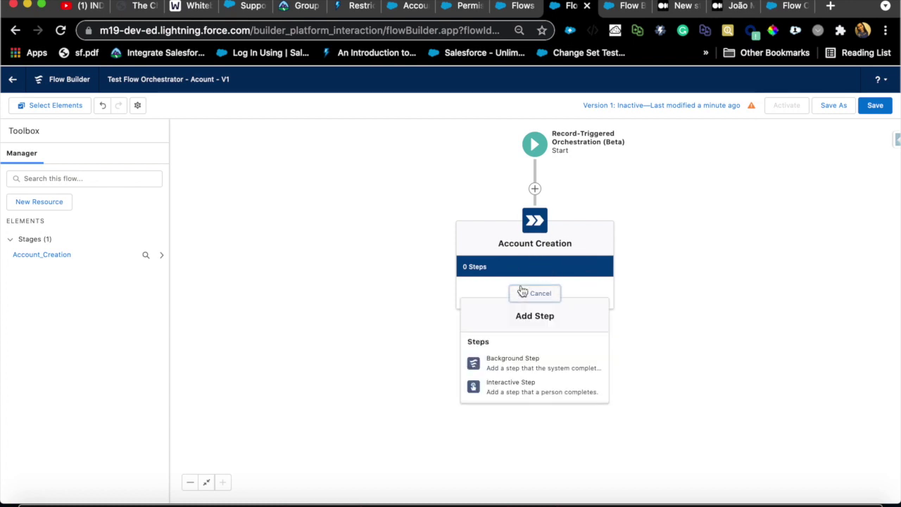
pyautogui.click(535, 388)
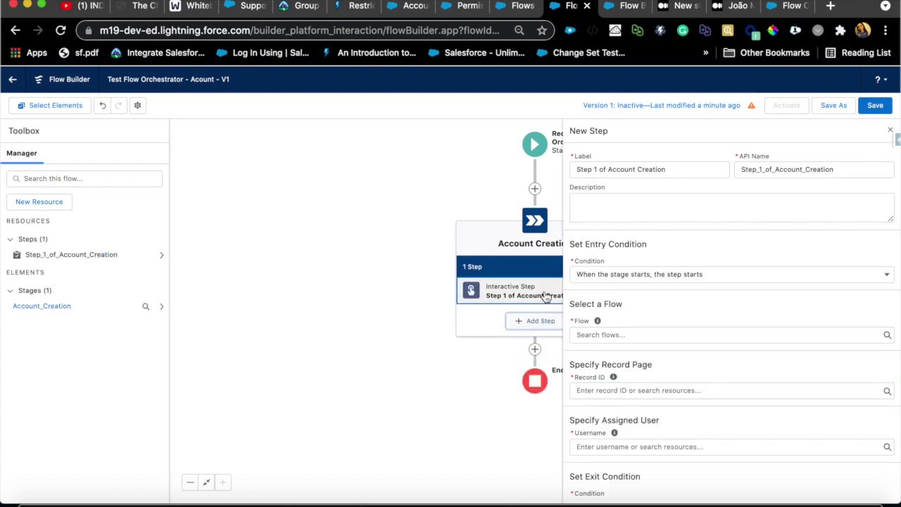
pyautogui.click(628, 336)
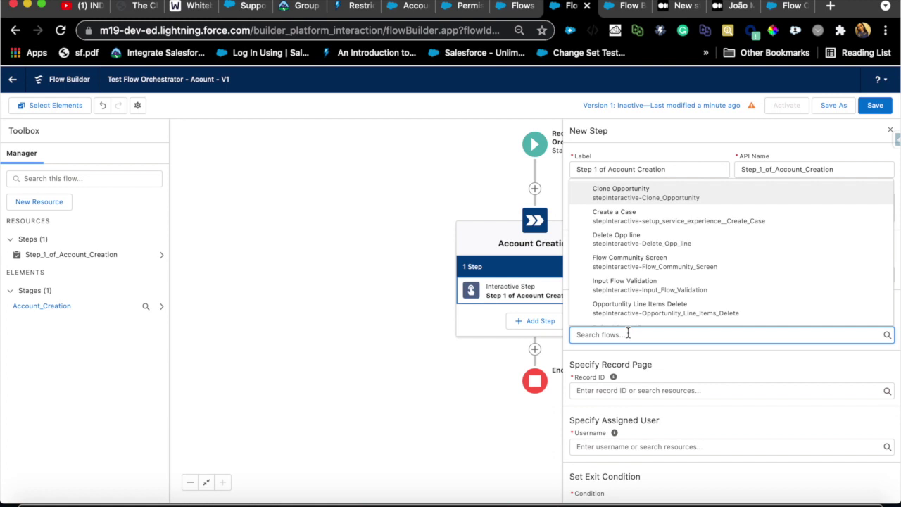
pyautogui.scroll(-3, 640, 298)
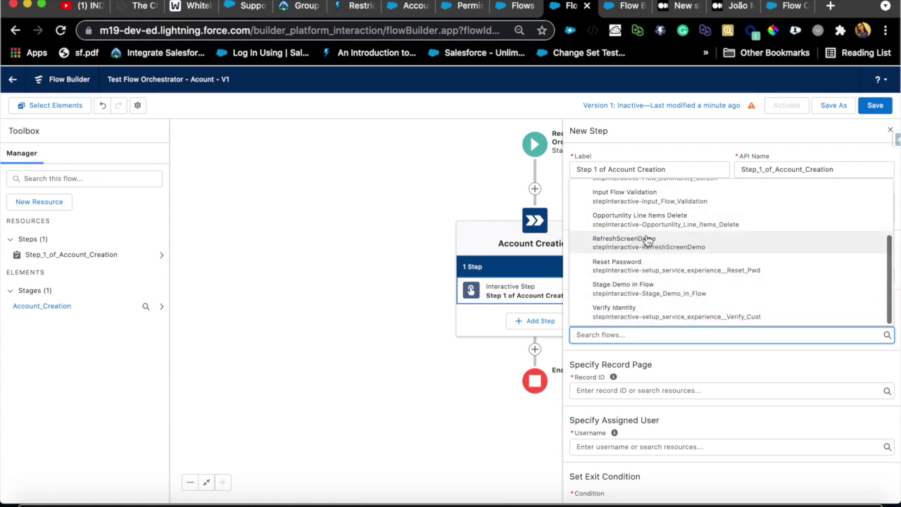
pyautogui.scroll(-1, 638, 289)
pyautogui.scroll(5, 654, 247)
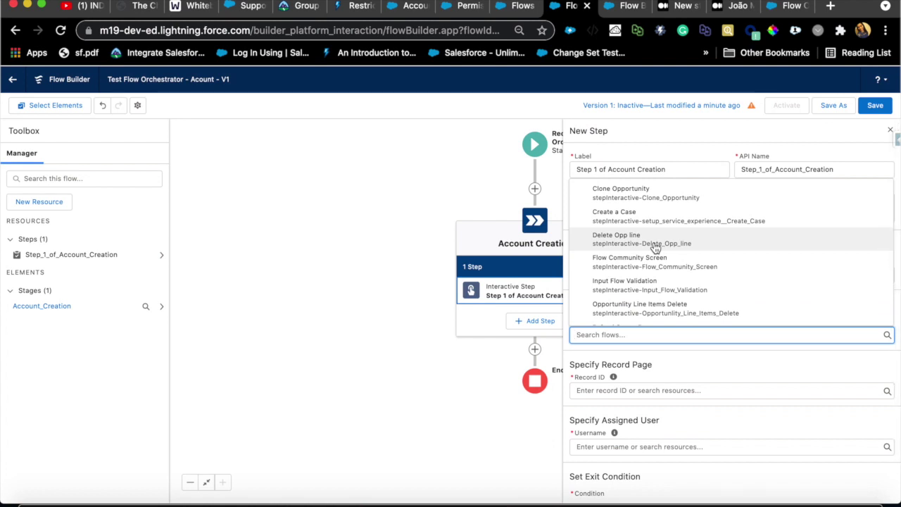
pyautogui.click(669, 194)
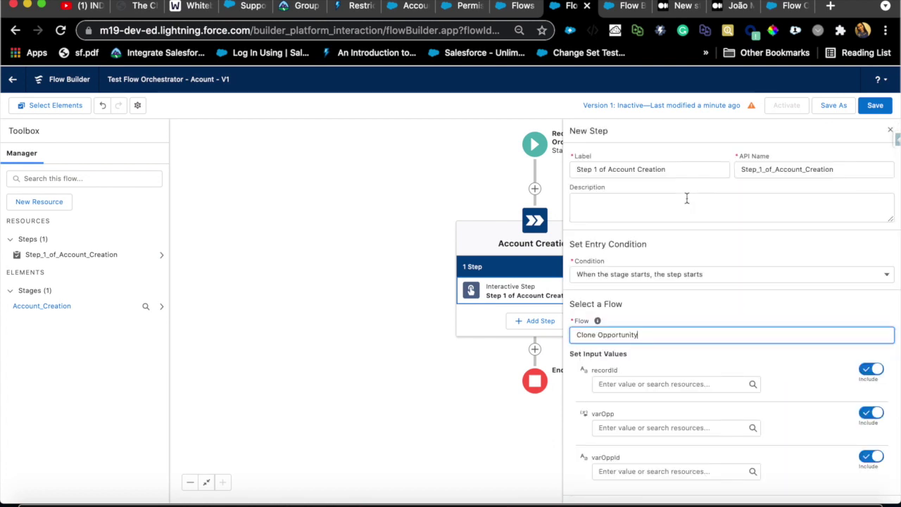
pyautogui.scroll(-5, 660, 427)
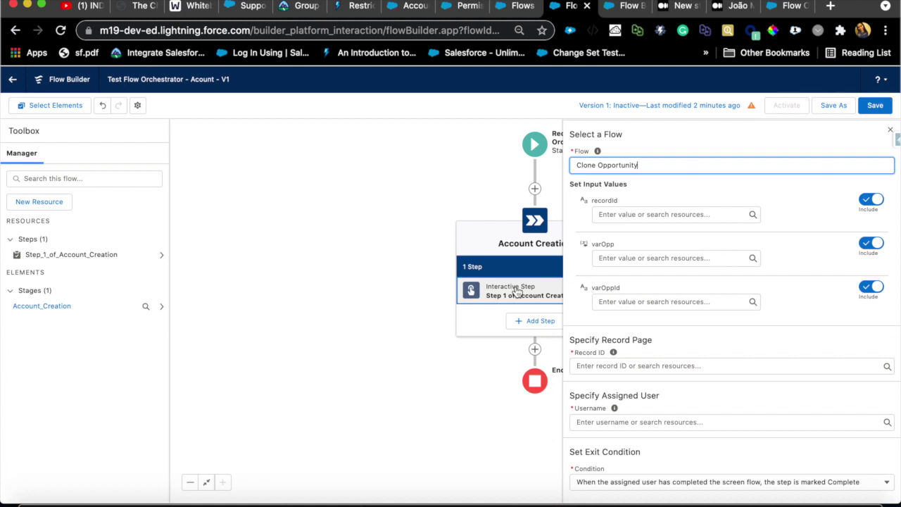
# Add a background step below the interactive step in the Account Creation stage and close its settings
pyautogui.click(525, 321)
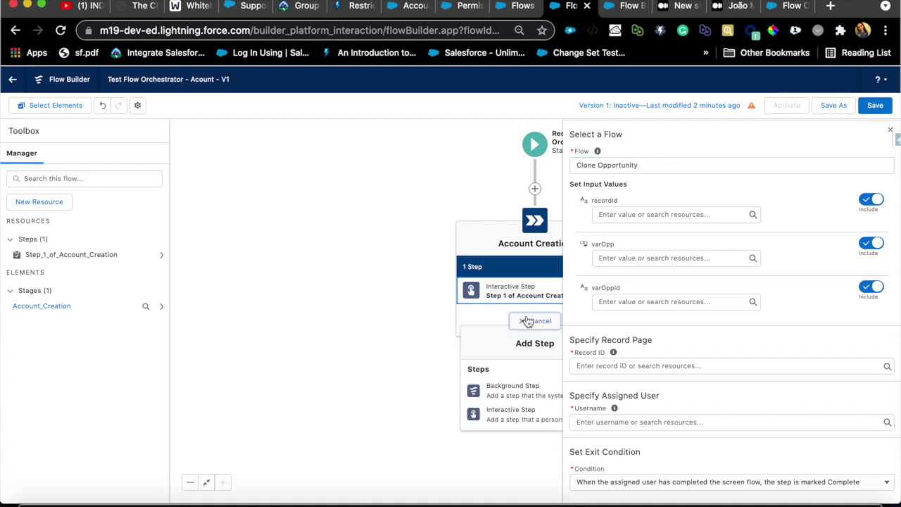
pyautogui.click(507, 392)
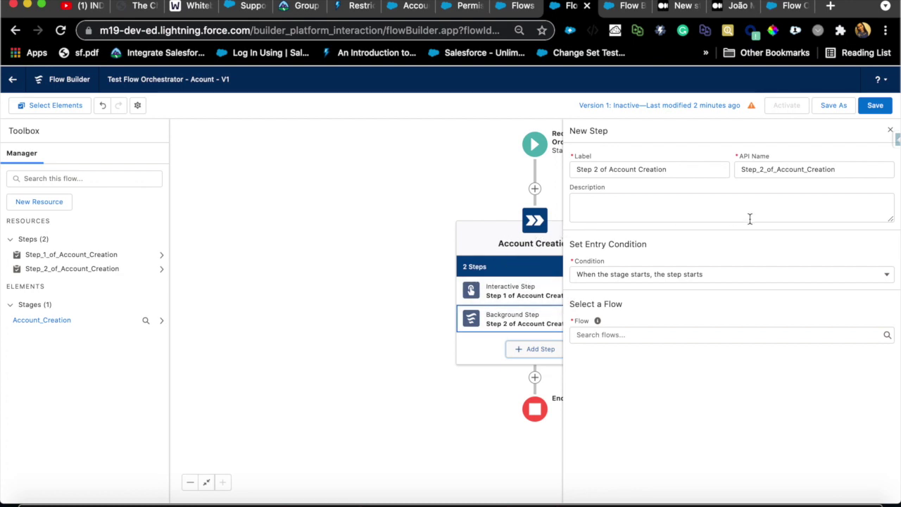
pyautogui.click(892, 137)
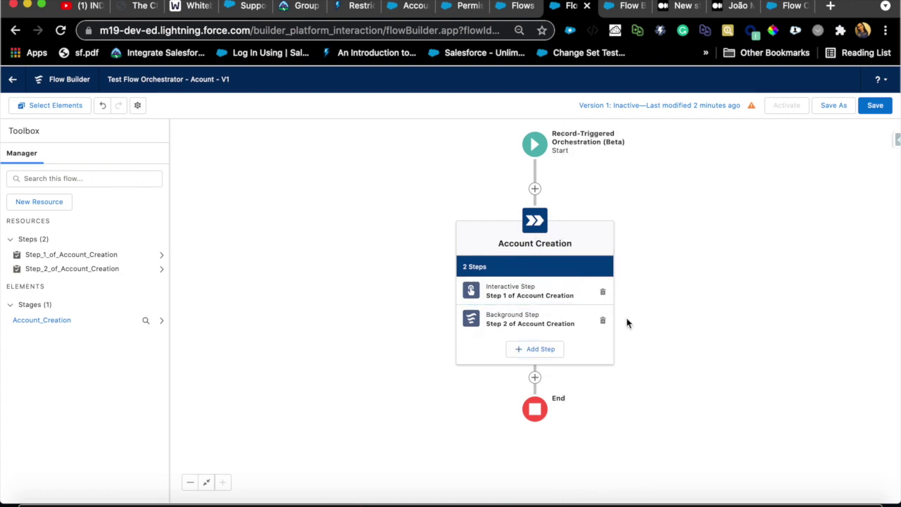
# Add a Decision element after the Account Creation stage, and leave the builder for the Flows setup page
pyautogui.click(536, 377)
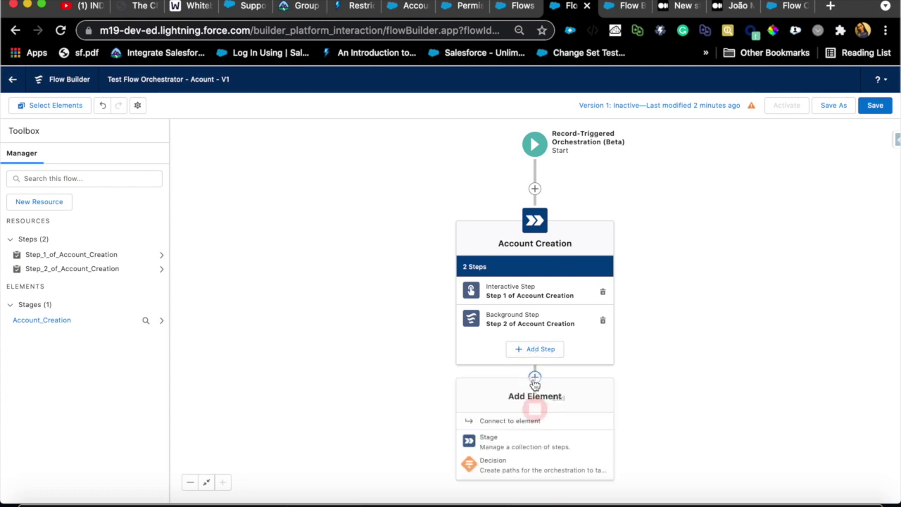
pyautogui.click(525, 477)
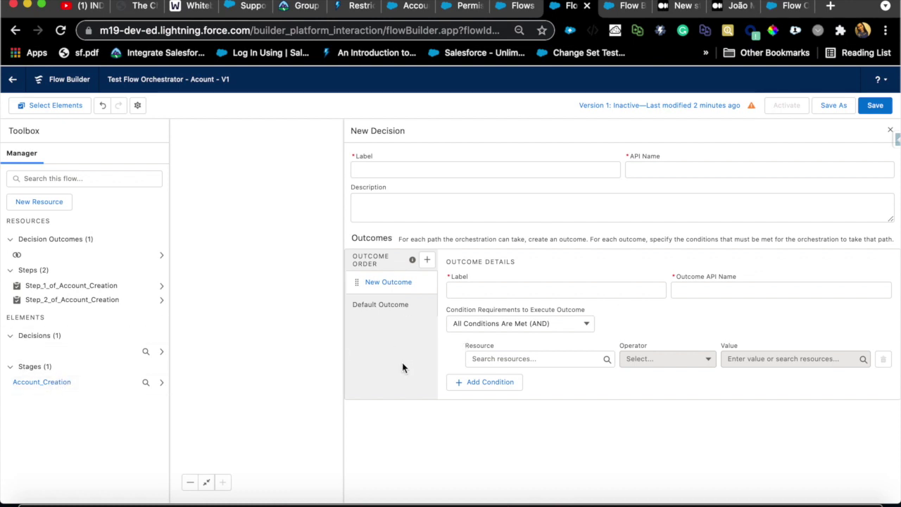
pyautogui.click(13, 81)
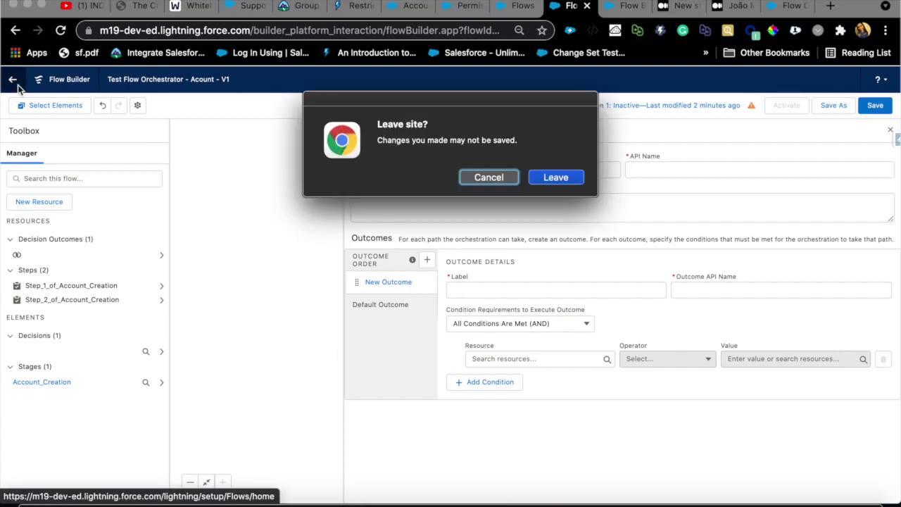